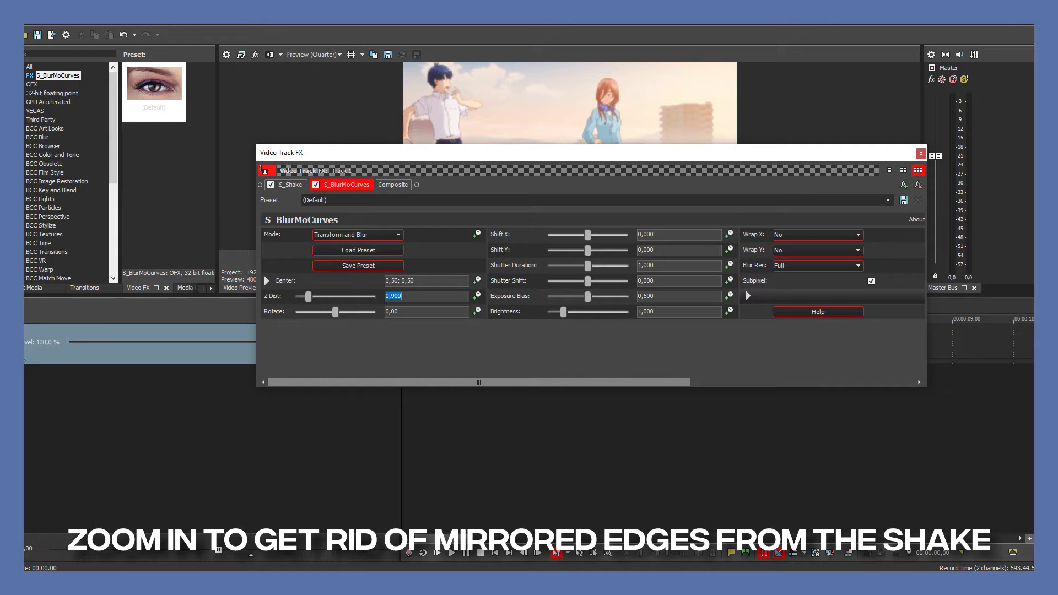
- Close the track effect settings and play back the clips to preview the shake movement
{"action": "left_click", "coordinate": [920, 153]}
{"action": "key", "text": "space"}
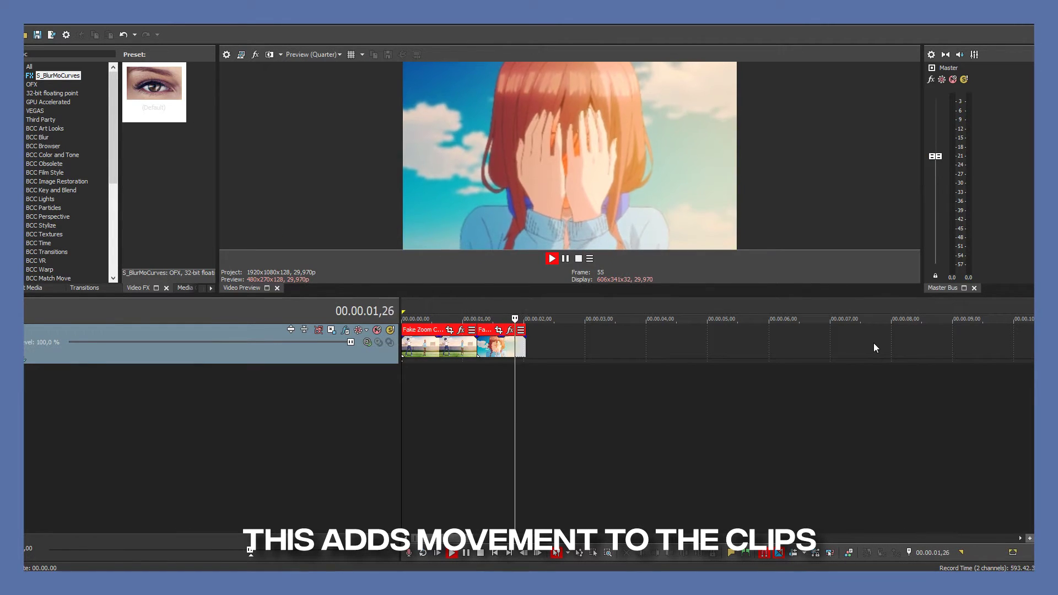
- Add S_BlurMoCurves to the first clip with Wrap X and Wrap Y set to Reflect and Shutter Duration 0,5
{"action": "left_click_drag", "start_coordinate": [154, 85], "coordinate": [428, 345]}
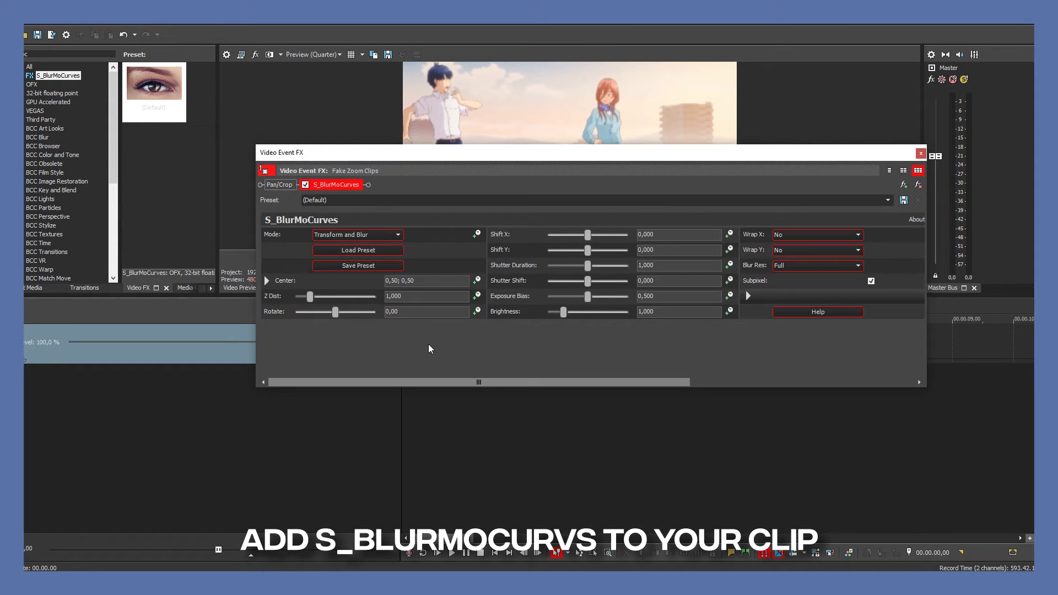
{"action": "left_click", "coordinate": [824, 251]}
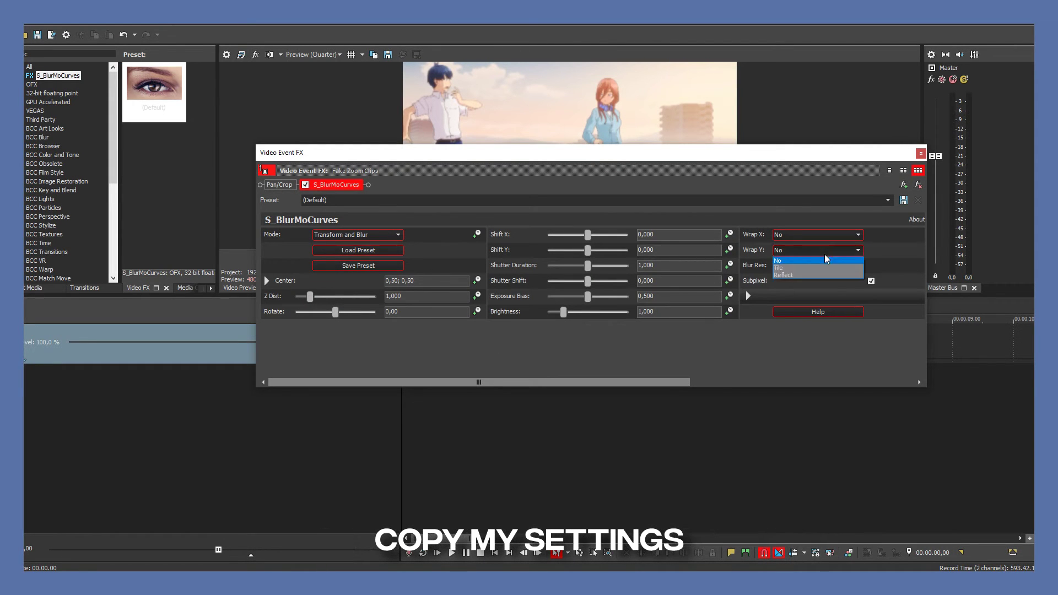
{"action": "left_click", "coordinate": [823, 275]}
{"action": "left_click", "coordinate": [823, 232]}
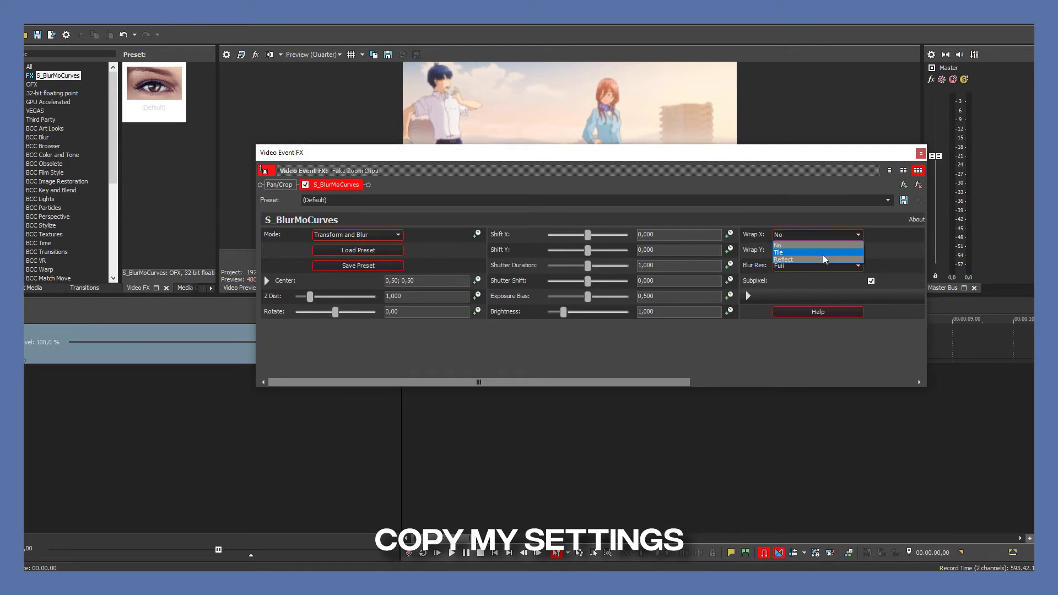
{"action": "left_click", "coordinate": [821, 257]}
{"action": "left_click", "coordinate": [647, 265]}
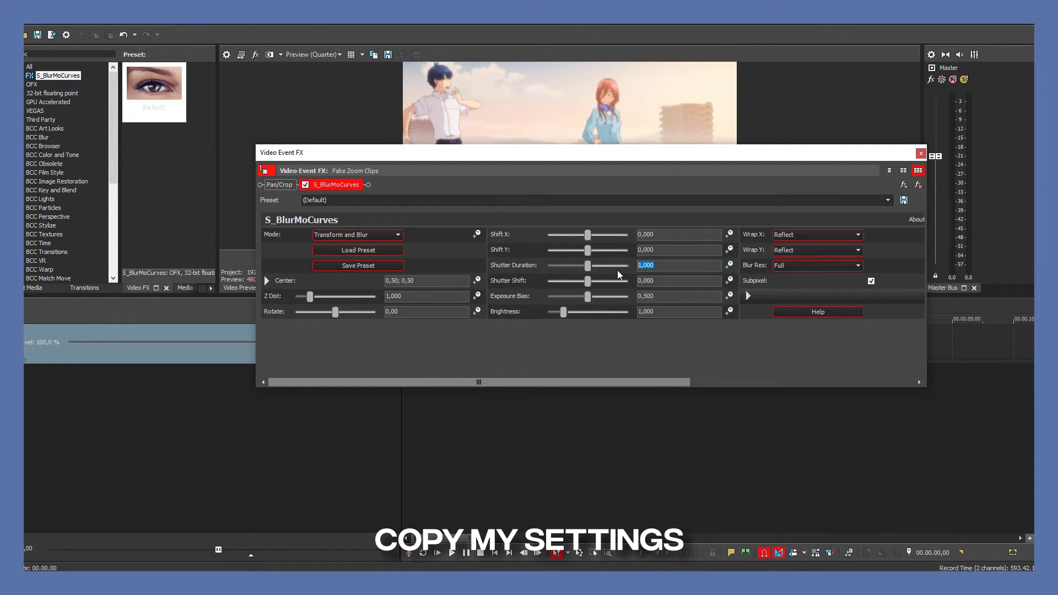
{"action": "key", "text": "Return"}
- Save the current S_BlurMoCurves settings as a preset named "save this"
{"action": "left_click", "coordinate": [447, 200]}
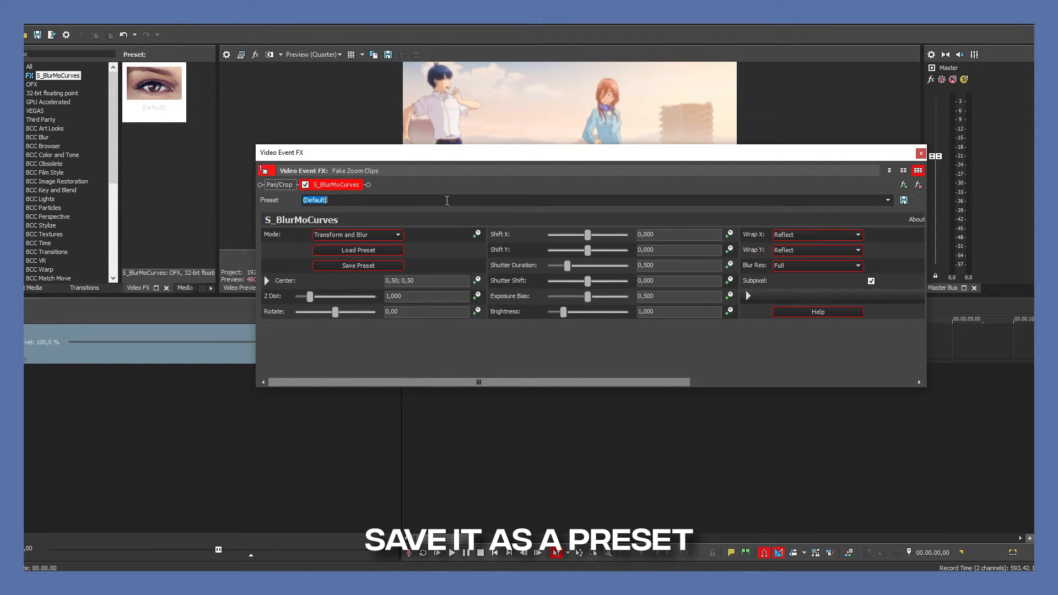
{"action": "type", "text": "save this"}
{"action": "left_click", "coordinate": [904, 201]}
- Animate Z Dist on the first clip and add a keyframe of 1,4 at the clip's end, 00.00.01,07
{"action": "left_click", "coordinate": [477, 297]}
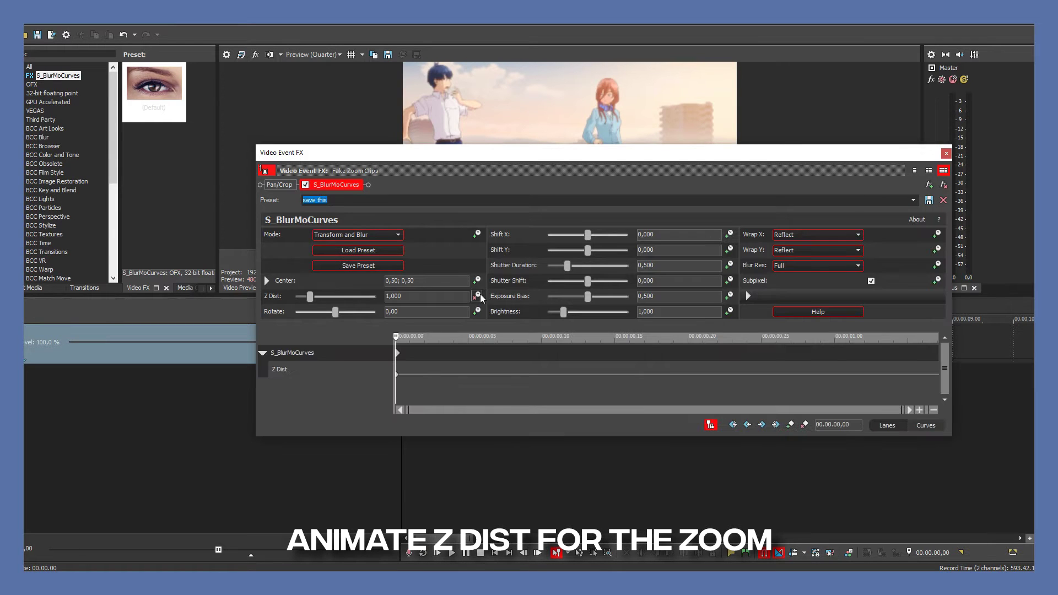
{"action": "left_click", "coordinate": [922, 375]}
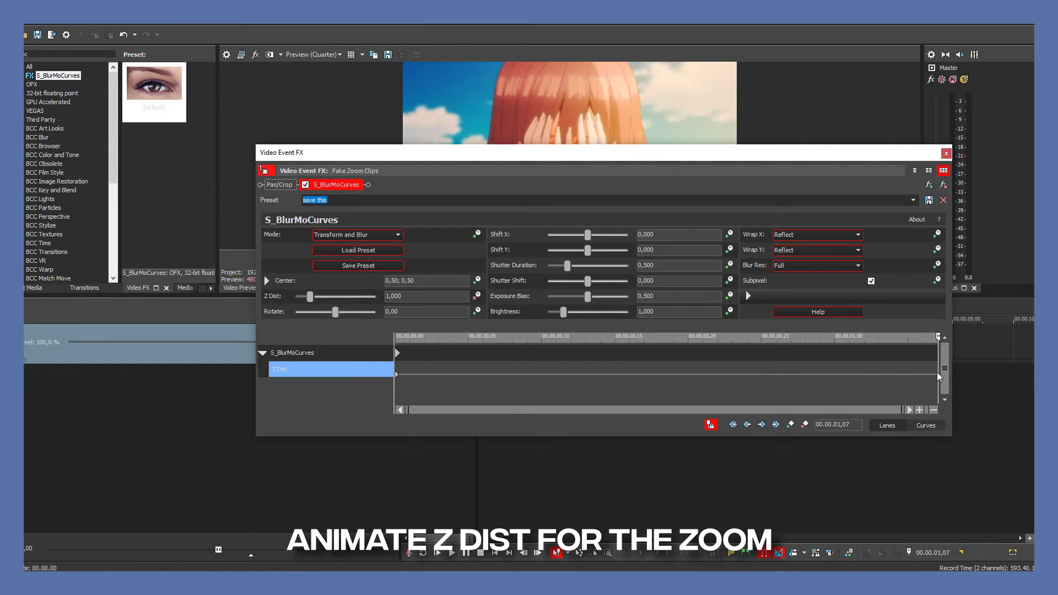
{"action": "left_click_drag", "start_coordinate": [436, 297], "coordinate": [392, 301]}
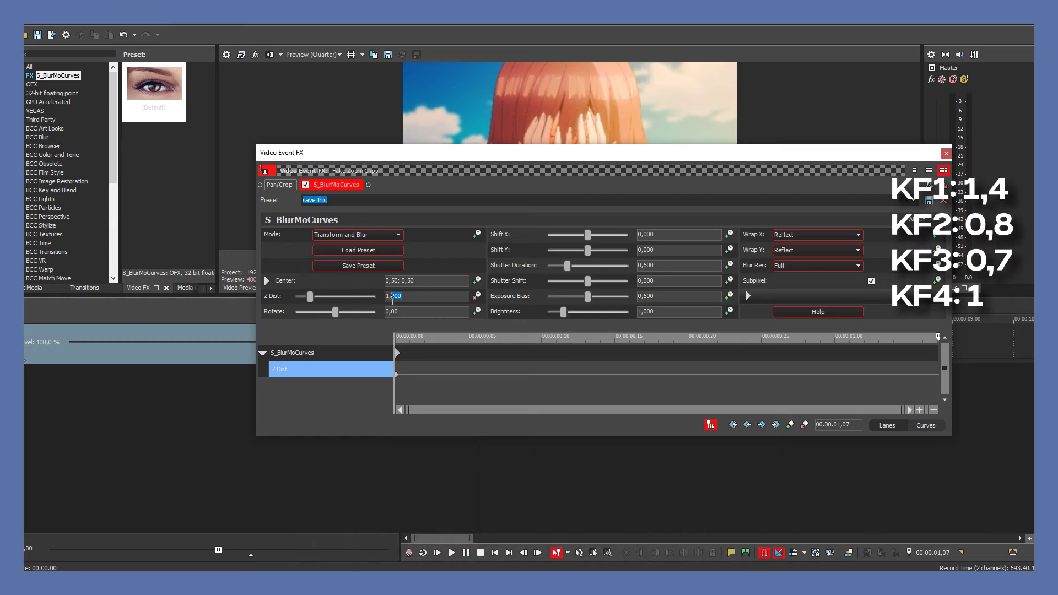
{"action": "type", "text": "4"}
{"action": "key", "text": "Return"}
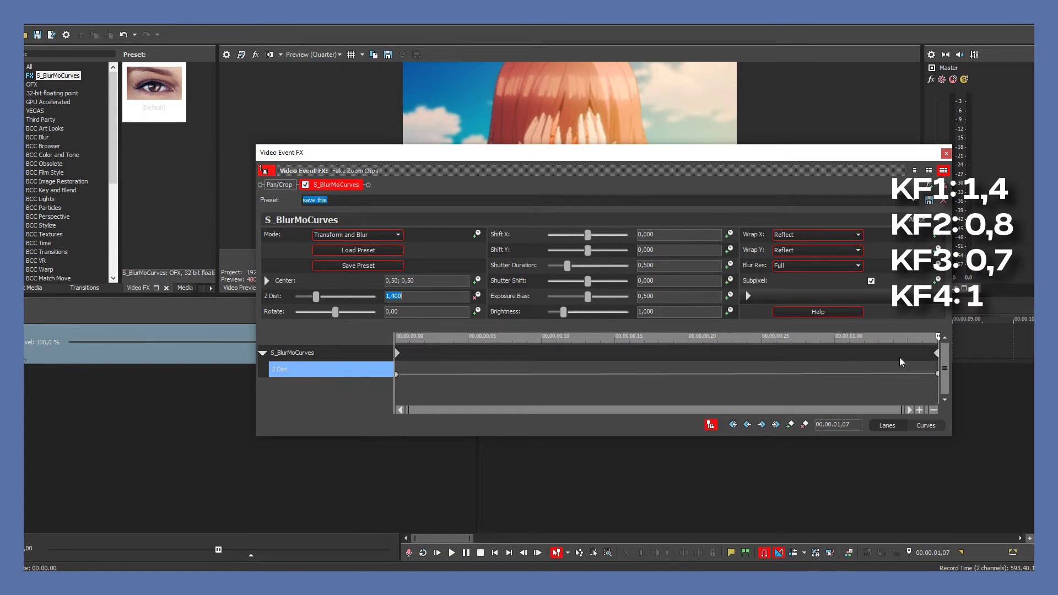
- Go three frames back to 00.00.01,04 and add a Z Dist keyframe of 0,8
{"action": "key", "text": "Left"}
{"action": "key", "text": "Left"}
{"action": "key", "text": "Left"}
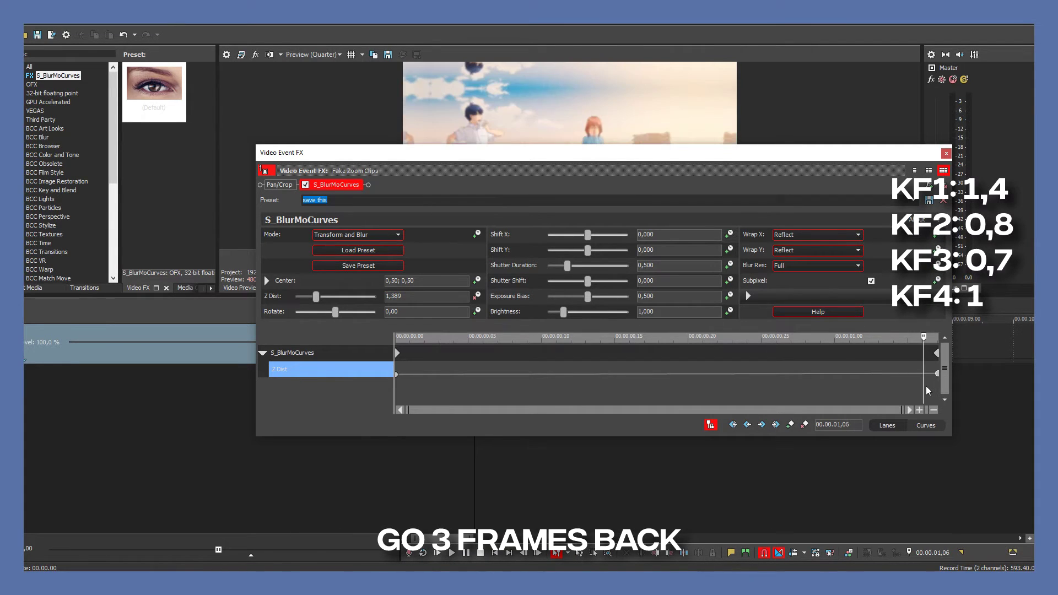
{"action": "left_click_drag", "start_coordinate": [440, 295], "coordinate": [351, 293]}
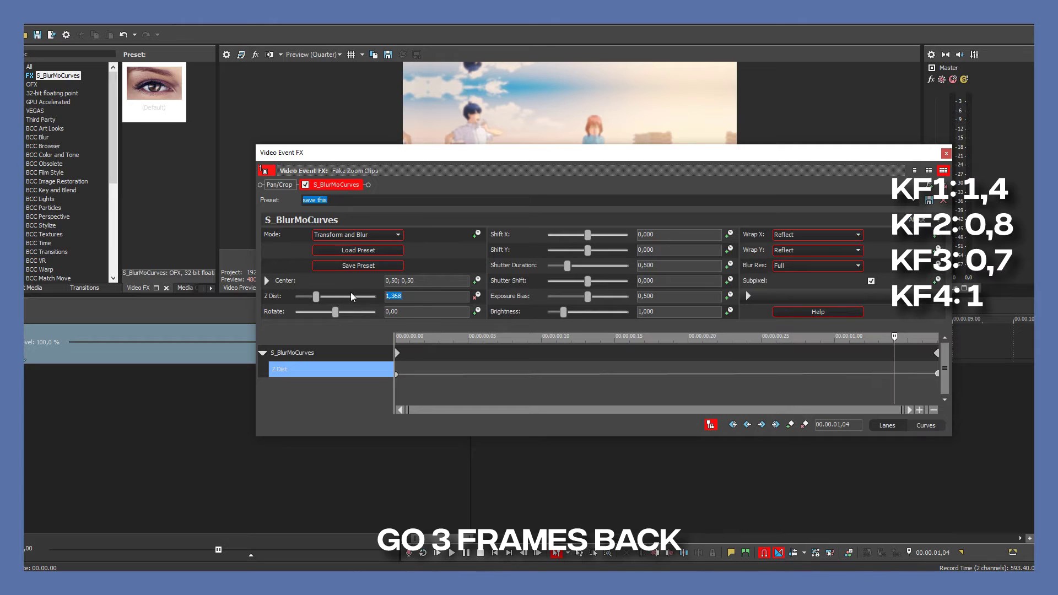
{"action": "type", "text": ",8"}
{"action": "key", "text": "Return"}
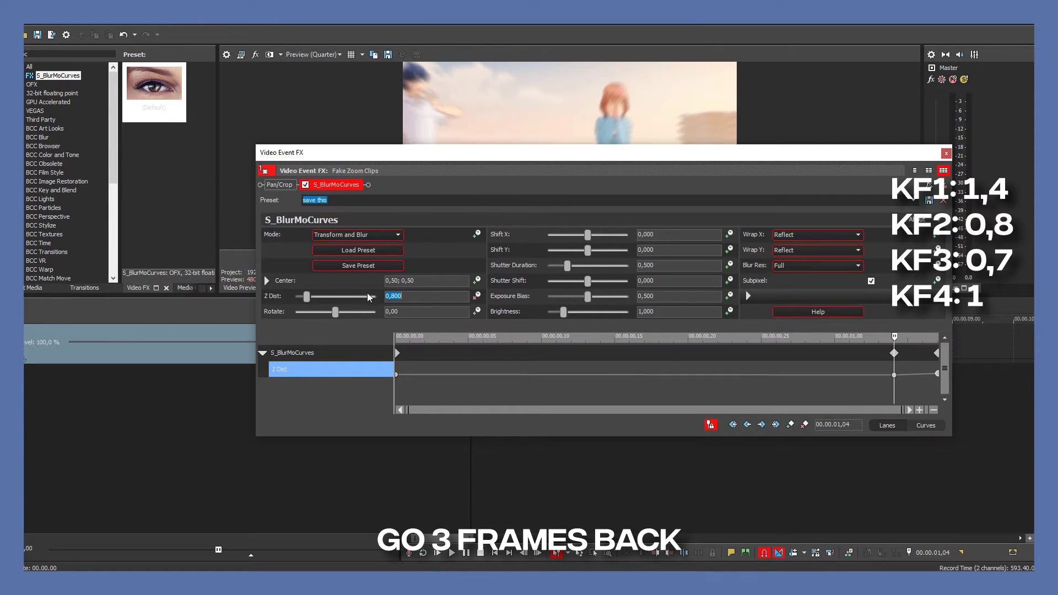
- Go six frames back to 00.00.00,28 and add a Z Dist keyframe of 0,7
{"action": "left_click", "coordinate": [894, 375]}
{"action": "key", "text": "Left"}
{"action": "key", "text": "Left"}
{"action": "key", "text": "Left"}
{"action": "key", "text": "Left"}
{"action": "key", "text": "Left"}
{"action": "key", "text": "Left"}
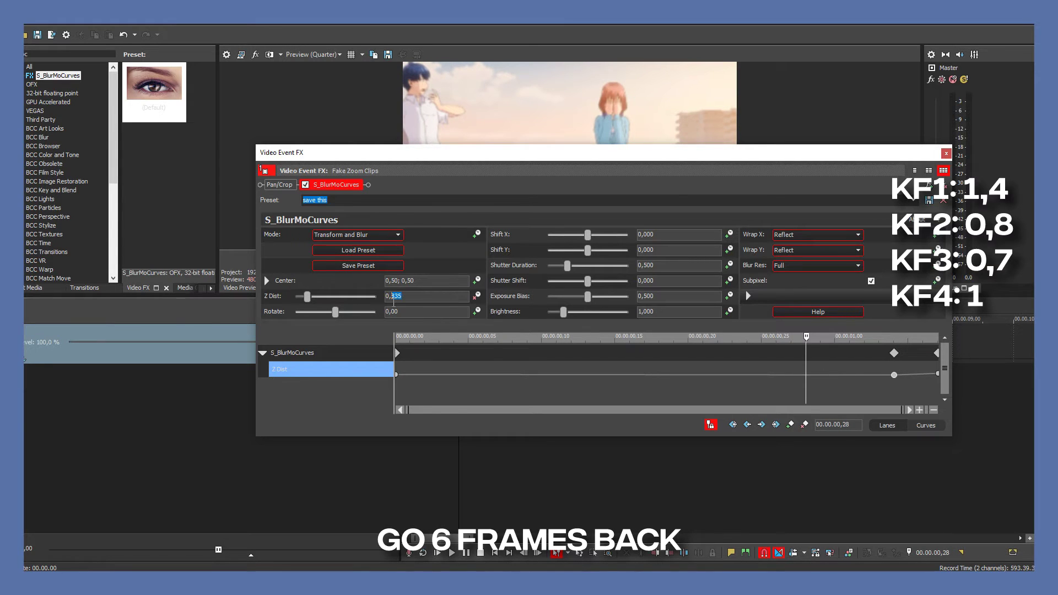
{"action": "key", "text": "Return"}
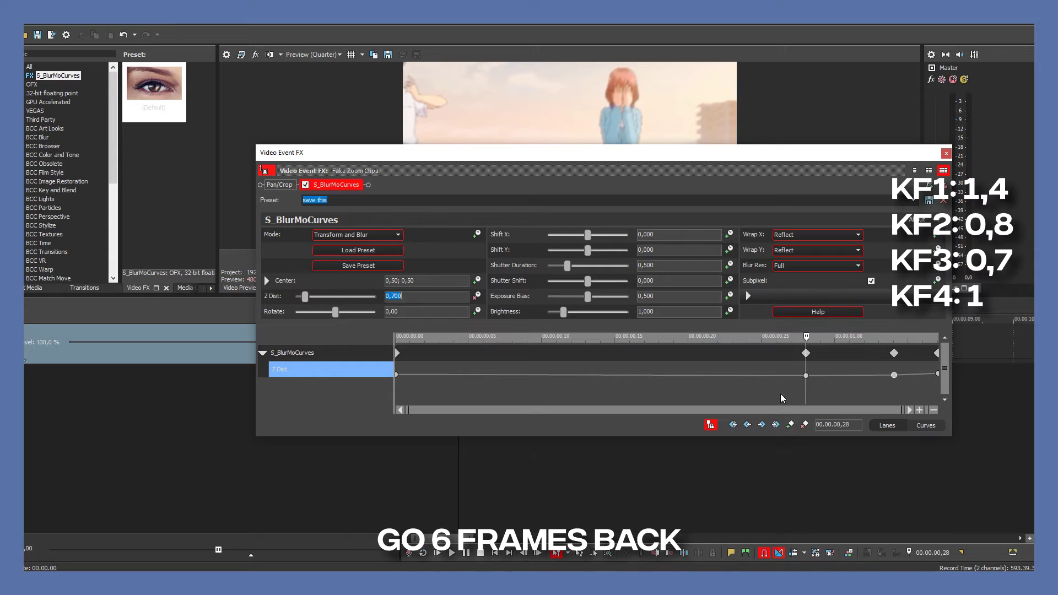
- Move the starting Z Dist keyframe to 00.00.00,22, six frames before the 0,7 keyframe
{"action": "left_click", "coordinate": [805, 375]}
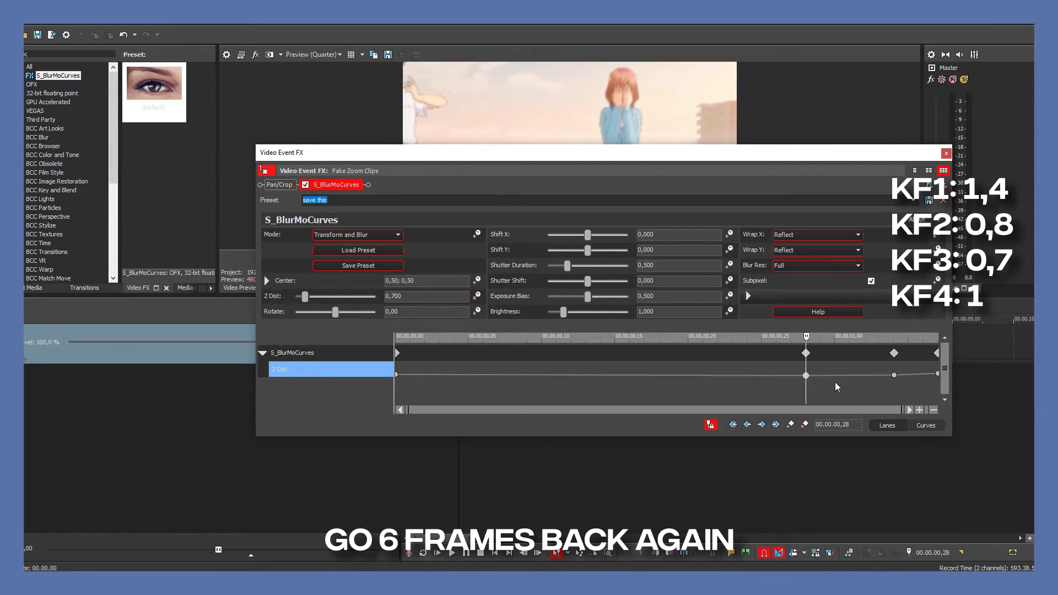
{"action": "key", "text": "Left"}
{"action": "key", "text": "Left"}
{"action": "key", "text": "Left"}
{"action": "key", "text": "Left"}
{"action": "key", "text": "Left"}
{"action": "key", "text": "Left"}
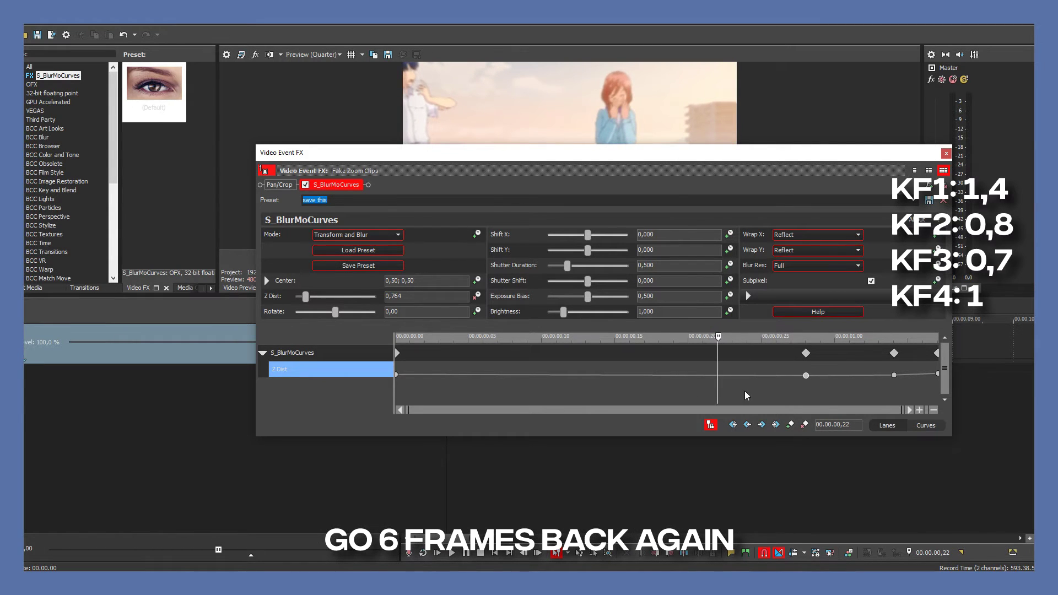
{"action": "left_click_drag", "start_coordinate": [396, 375], "coordinate": [719, 384]}
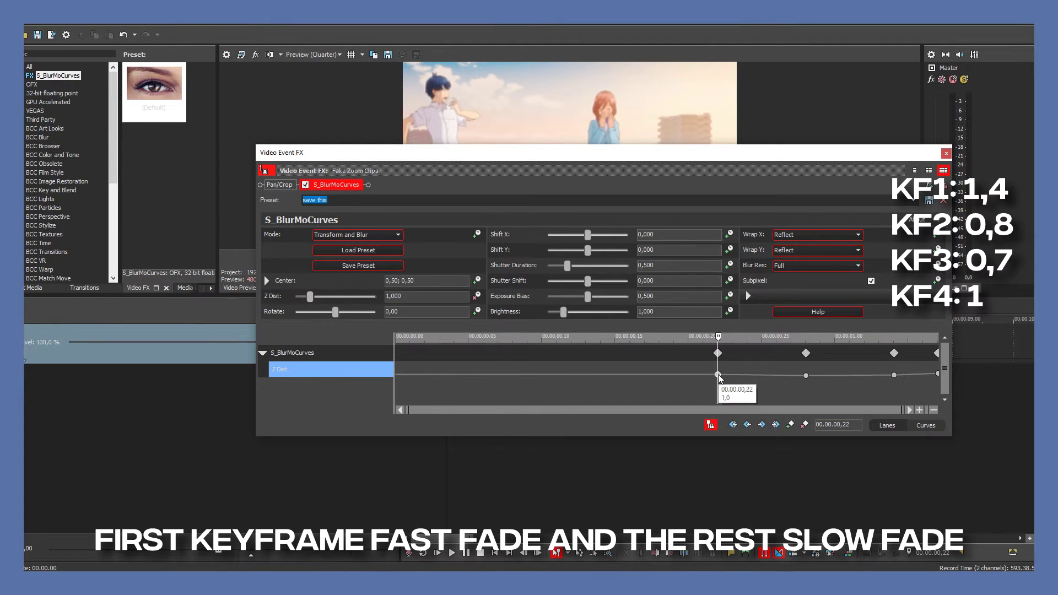
- Set the first Z Dist keyframe to Fast Fade and the next two to Slow Fade, then close the effect settings
{"action": "right_click", "coordinate": [717, 375]}
{"action": "left_click", "coordinate": [738, 474]}
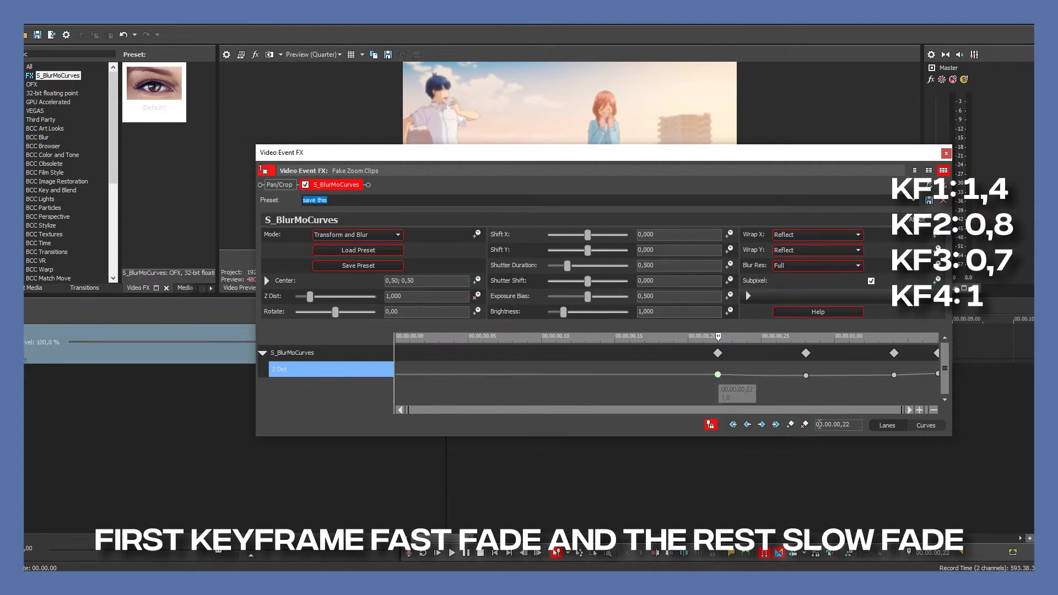
{"action": "left_click", "coordinate": [805, 376]}
{"action": "left_click", "coordinate": [894, 375]}
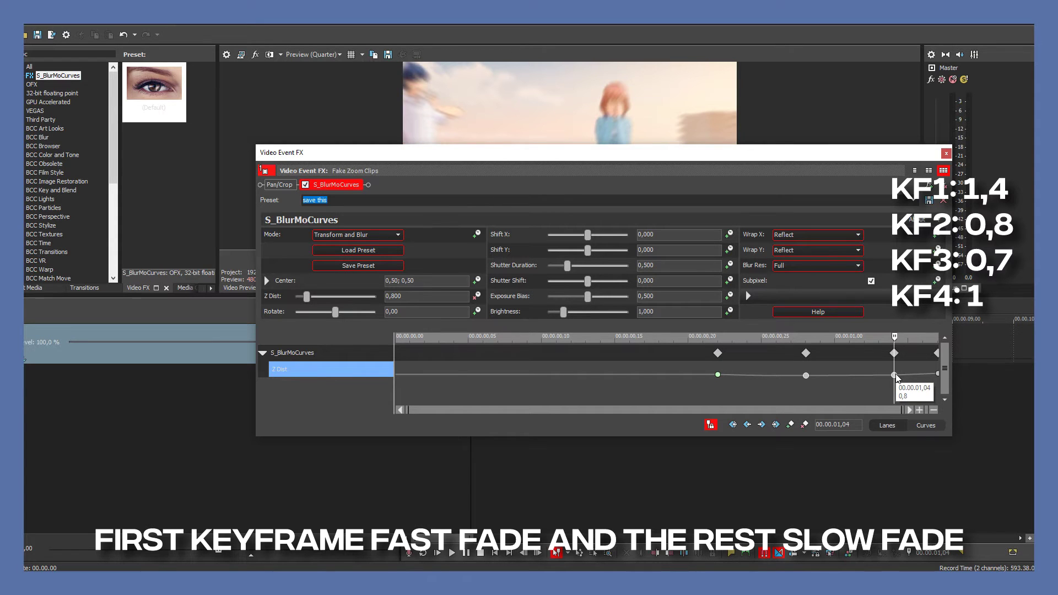
{"action": "right_click", "coordinate": [894, 375]}
{"action": "left_click", "coordinate": [928, 485]}
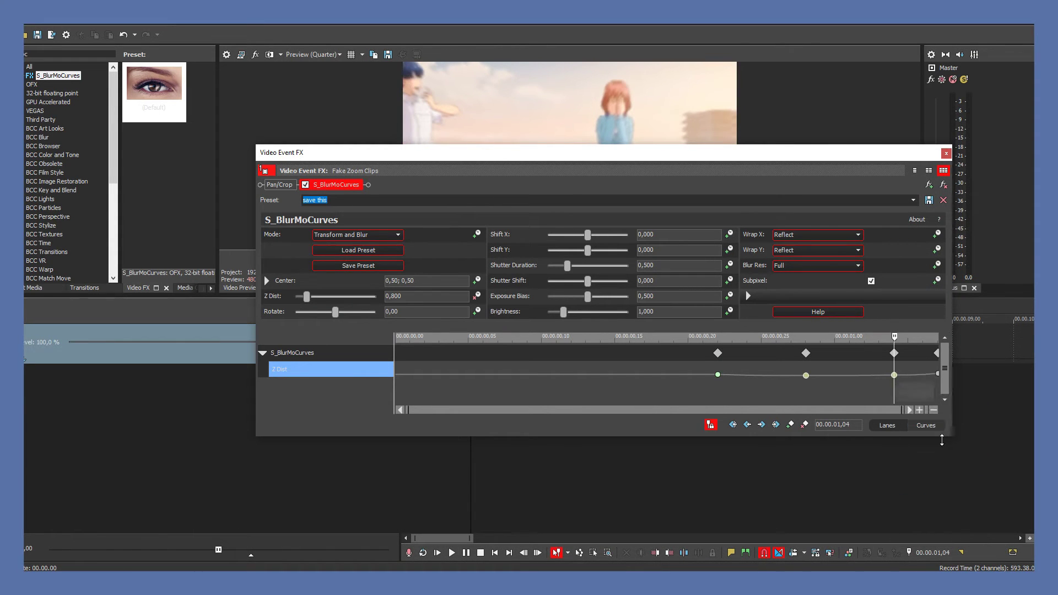
{"action": "left_click", "coordinate": [947, 154]}
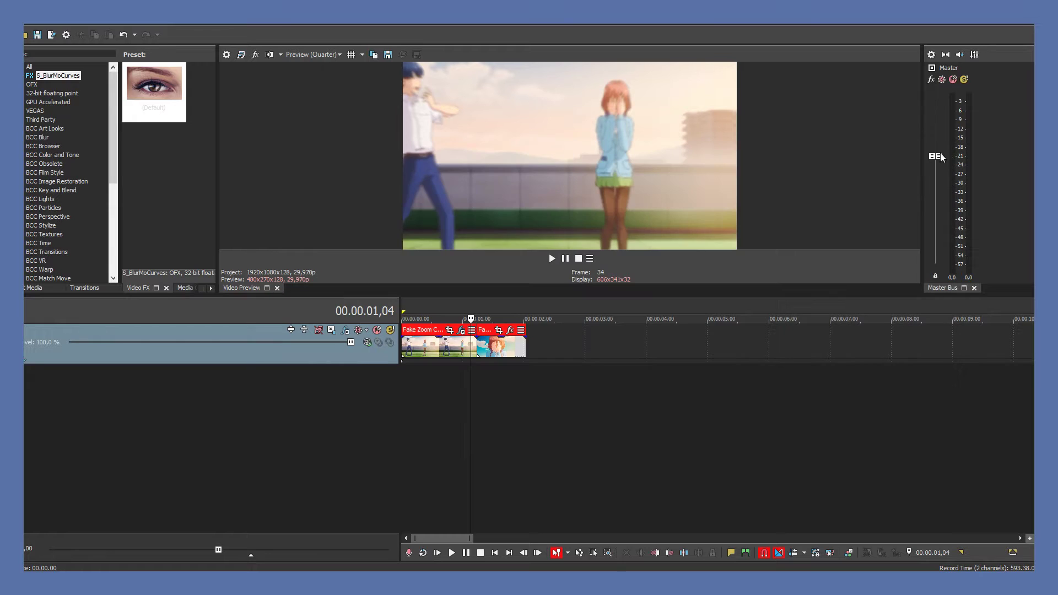
- Play back the timeline from near the start to preview the first clip's zoom
{"action": "left_click", "coordinate": [410, 311]}
{"action": "key", "text": "space"}
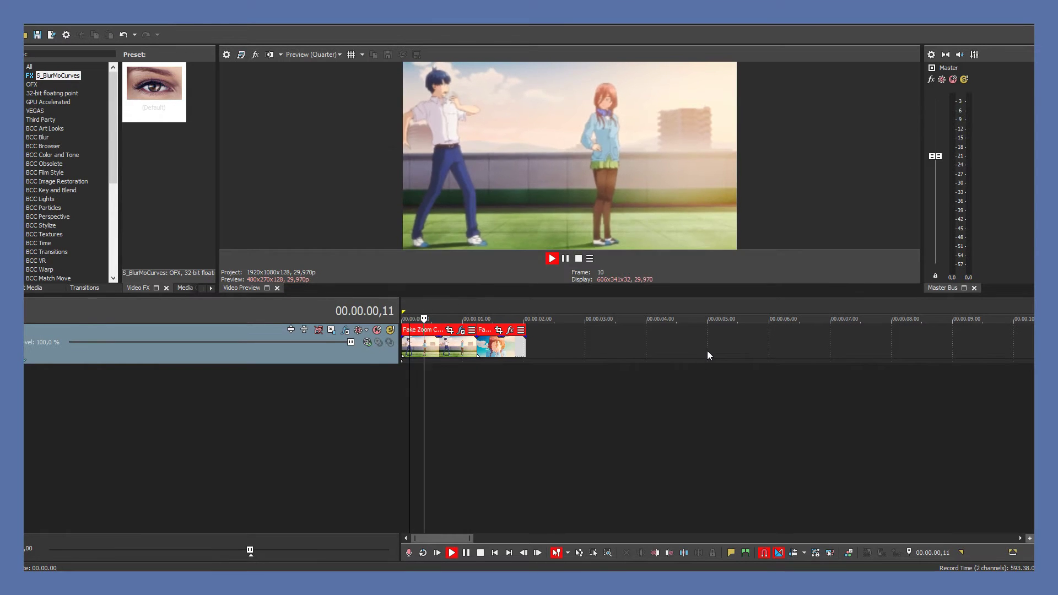
{"action": "key", "text": "space"}
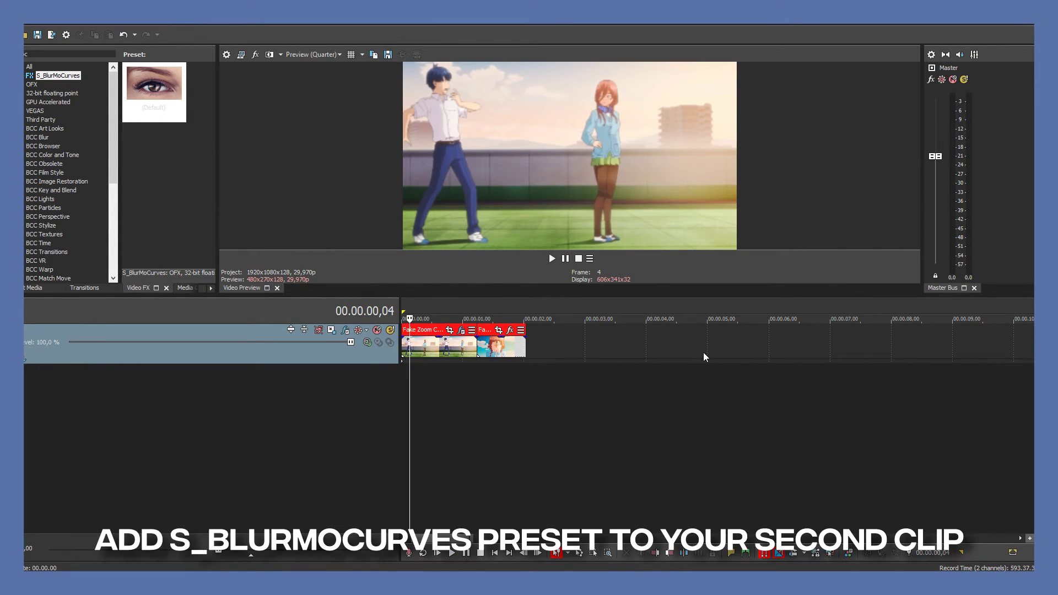
- Apply the "save this" preset of S_BlurMoCurves to the second clip
{"action": "left_click", "coordinate": [58, 76]}
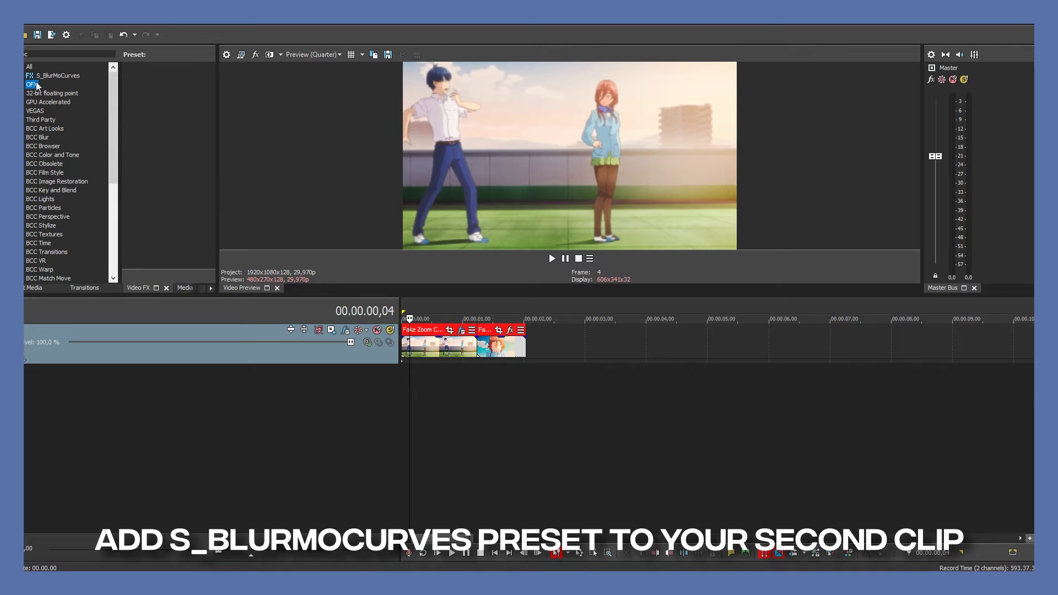
{"action": "left_click", "coordinate": [155, 150]}
{"action": "left_click_drag", "start_coordinate": [398, 290], "coordinate": [496, 346]}
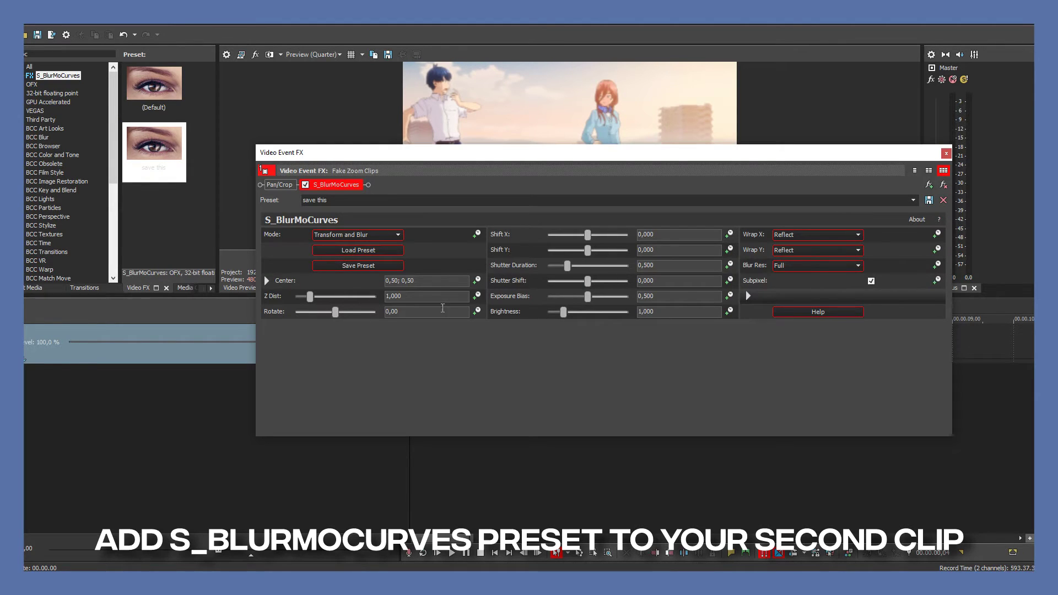
- Set the second clip's Z Dist to 0,3 and turn on its animation with this starting keyframe
{"action": "left_click_drag", "start_coordinate": [432, 296], "coordinate": [375, 296]}
{"action": "type", "text": ",3"}
{"action": "key", "text": "Return"}
{"action": "left_click", "coordinate": [476, 296]}
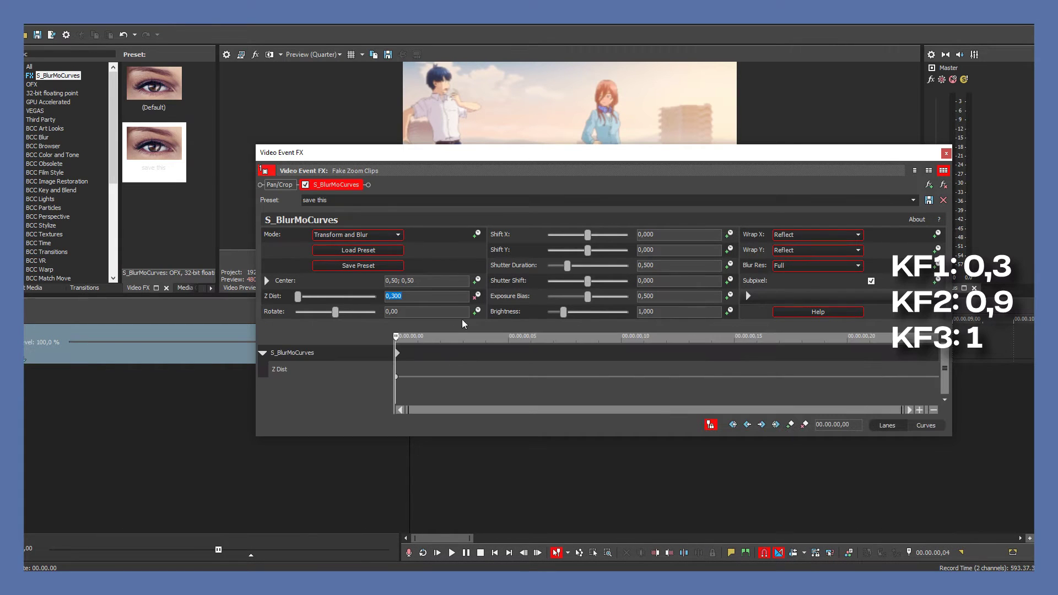
- Go three frames forward to 00.00.00,03 and add a Z Dist keyframe of 0,9
{"action": "left_click", "coordinate": [397, 376]}
{"action": "key", "text": "Right"}
{"action": "key", "text": "Right"}
{"action": "key", "text": "Right"}
{"action": "double_click", "coordinate": [392, 297]}
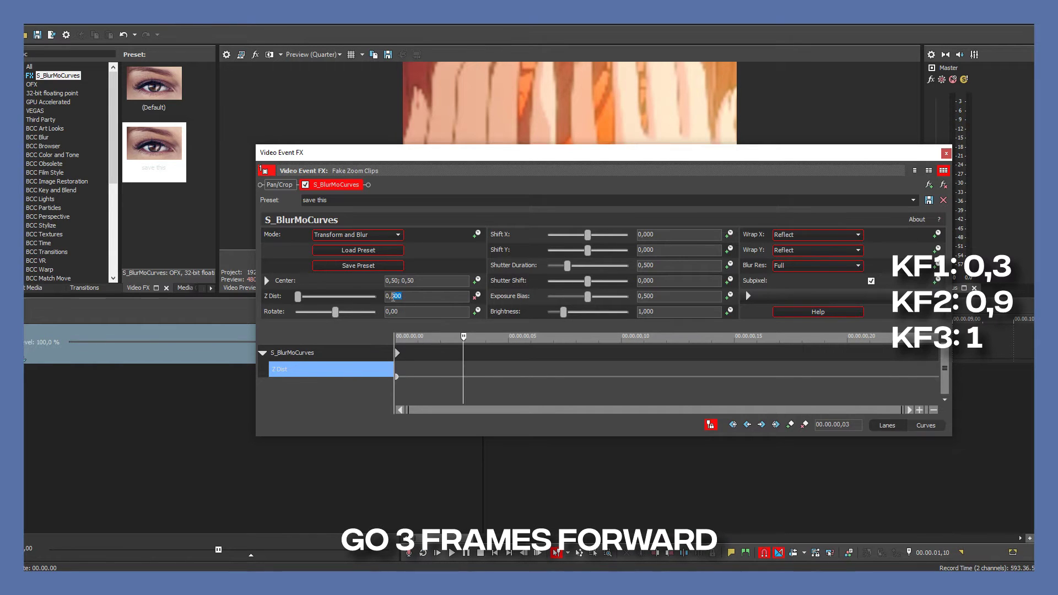
{"action": "type", "text": "9"}
{"action": "key", "text": "Return"}
- Go six frames forward to 00.00.00,09 and add a Z Dist keyframe of 1
{"action": "left_click", "coordinate": [466, 375]}
{"action": "key", "text": "Right"}
{"action": "key", "text": "Right"}
{"action": "key", "text": "Right"}
{"action": "key", "text": "Right"}
{"action": "key", "text": "Right"}
{"action": "key", "text": "Right"}
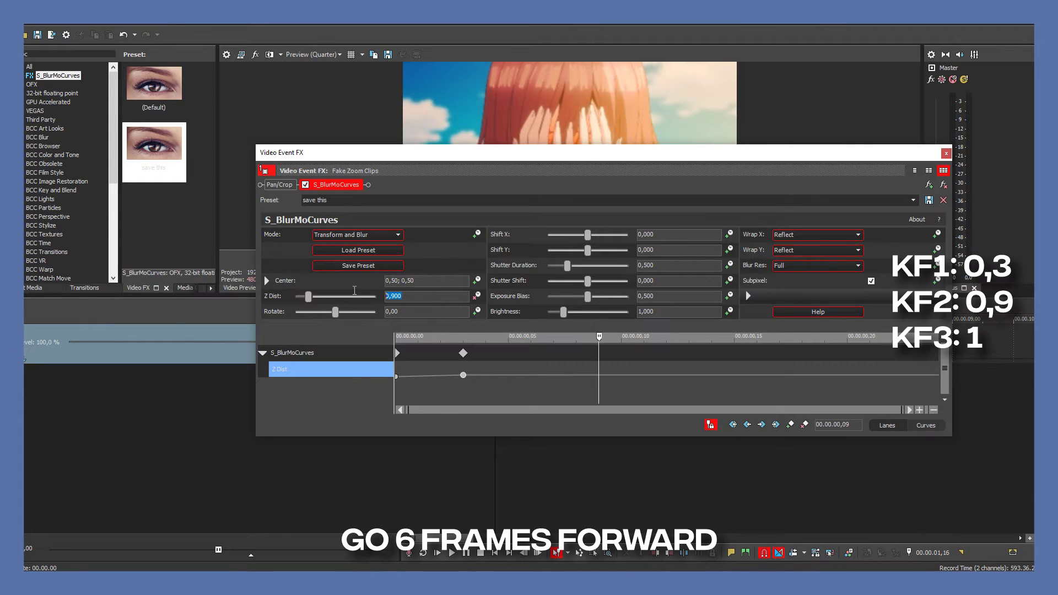
{"action": "type", "text": "1"}
{"action": "key", "text": "Return"}
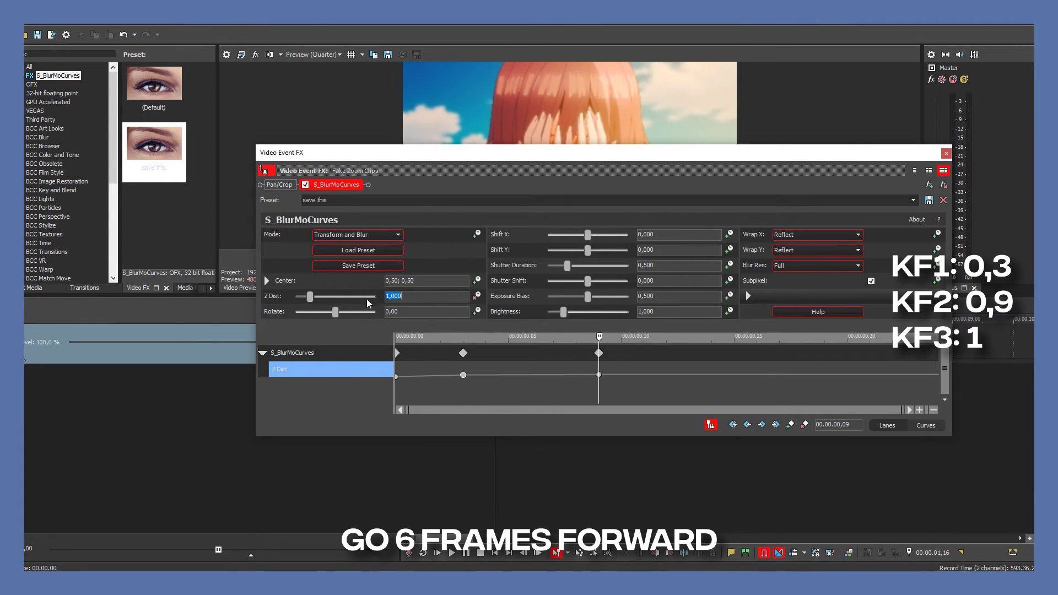
- Set the second clip's first two Z Dist keyframes to Fast Fade
{"action": "left_click", "coordinate": [557, 373]}
{"action": "left_click", "coordinate": [396, 377]}
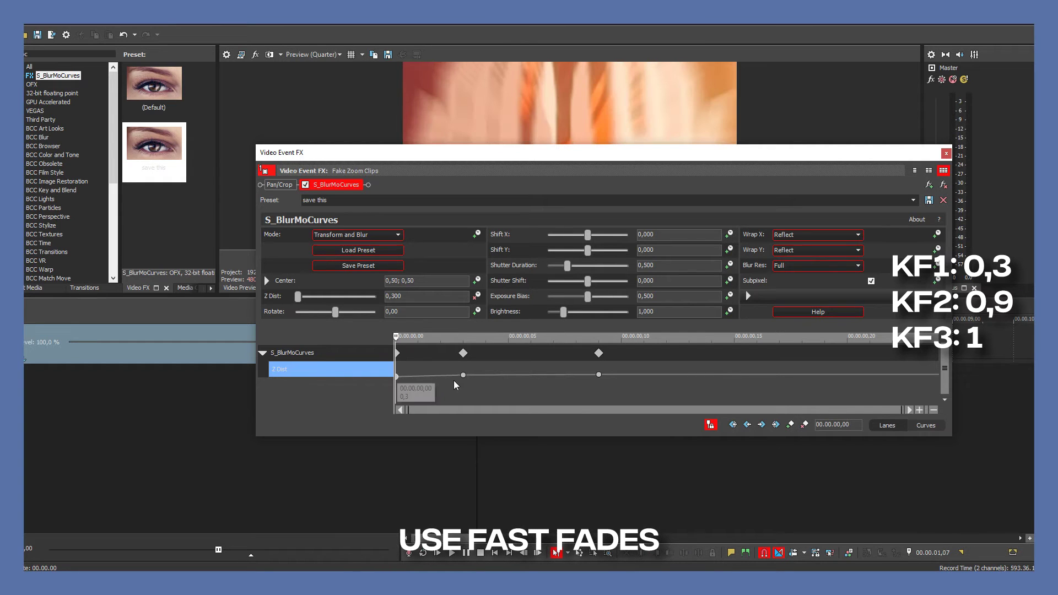
{"action": "left_click", "coordinate": [463, 375]}
{"action": "right_click", "coordinate": [463, 375]}
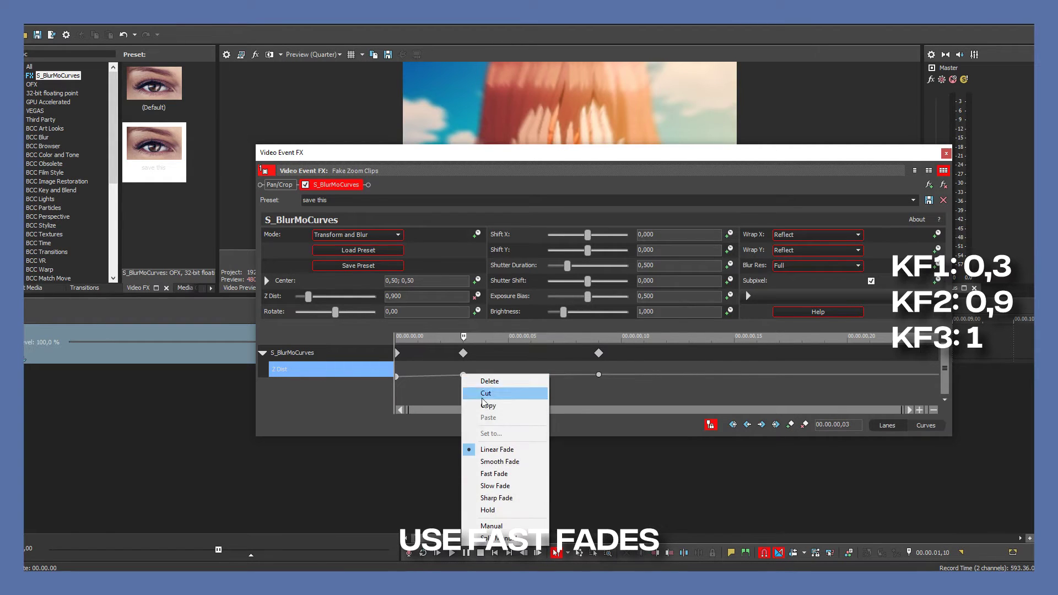
{"action": "left_click", "coordinate": [525, 473]}
{"action": "left_click", "coordinate": [664, 380]}
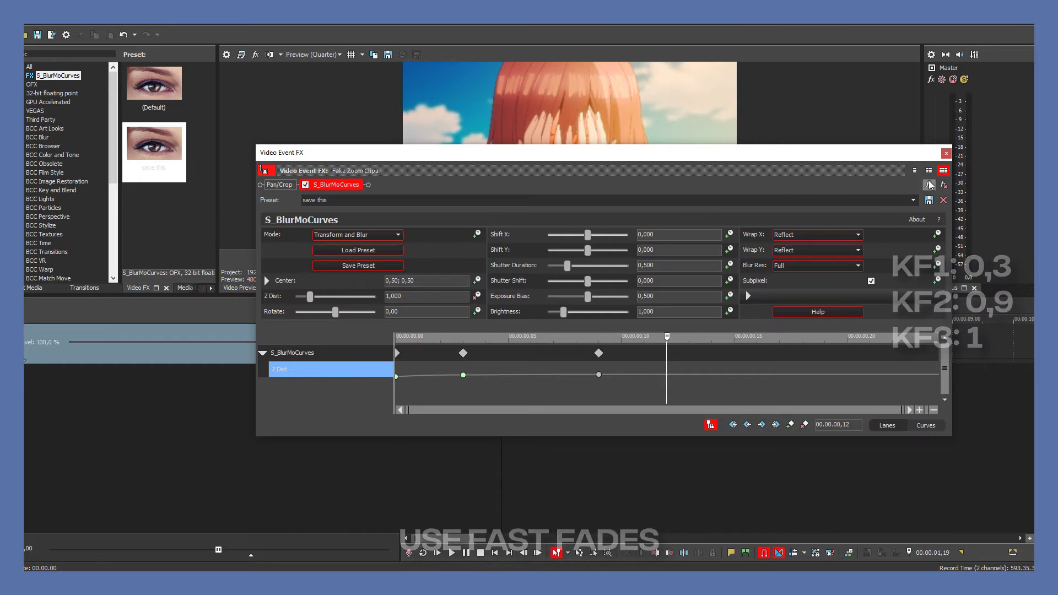
- Close the second clip's effect settings and play back the zoom transition between both clips
{"action": "left_click", "coordinate": [946, 153]}
{"action": "key", "text": "space"}
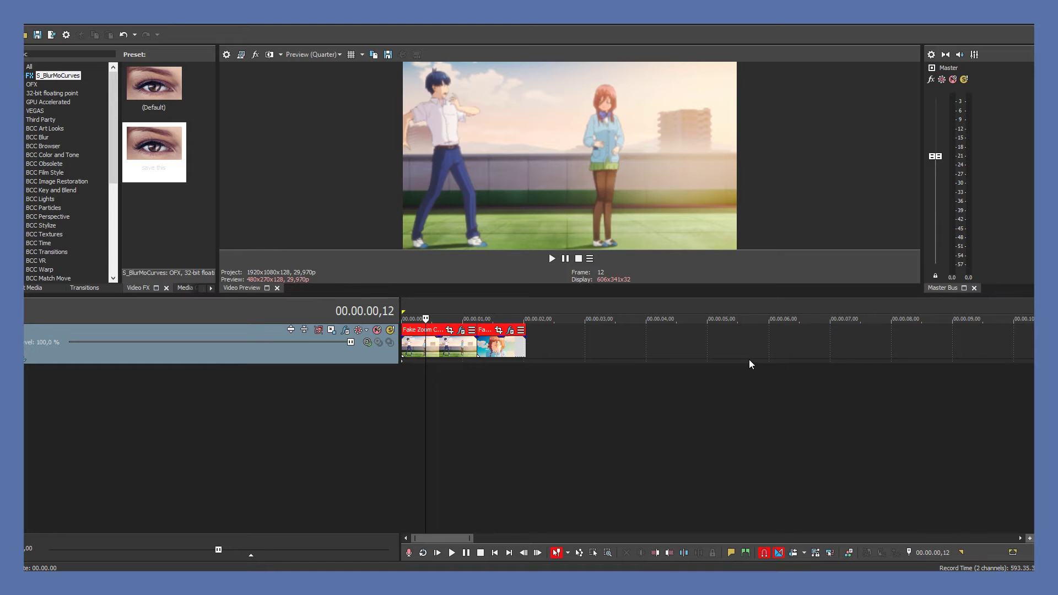
- On the first clip's Z Dist curve, set the last two keyframes to Manual and stretch their handles for a steep final rise
{"action": "left_click", "coordinate": [461, 331]}
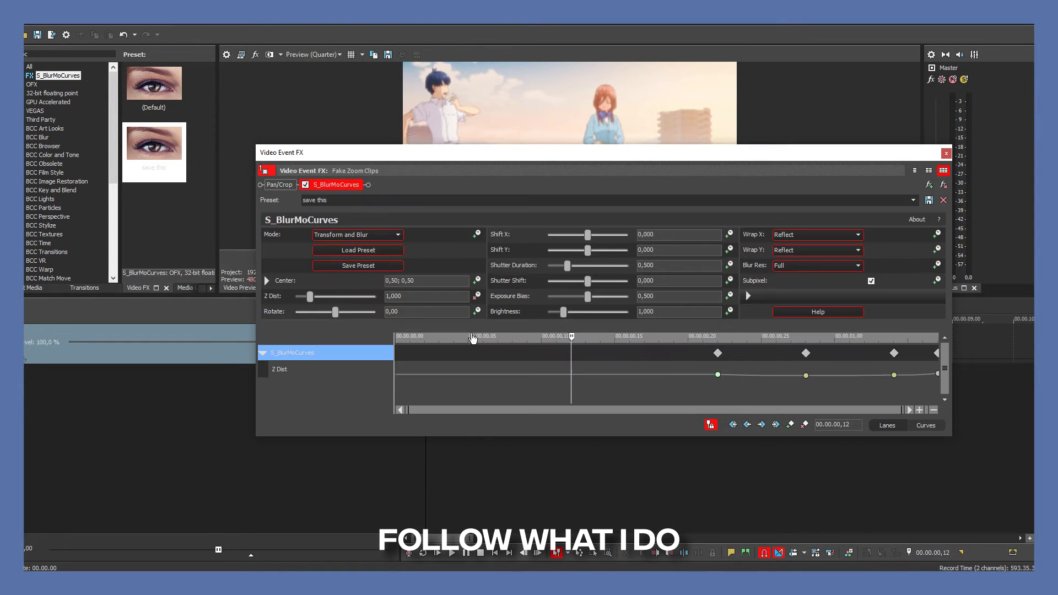
{"action": "left_click", "coordinate": [926, 425]}
{"action": "left_click_drag", "start_coordinate": [832, 147], "coordinate": [833, 24]}
{"action": "left_click_drag", "start_coordinate": [849, 333], "coordinate": [846, 88]}
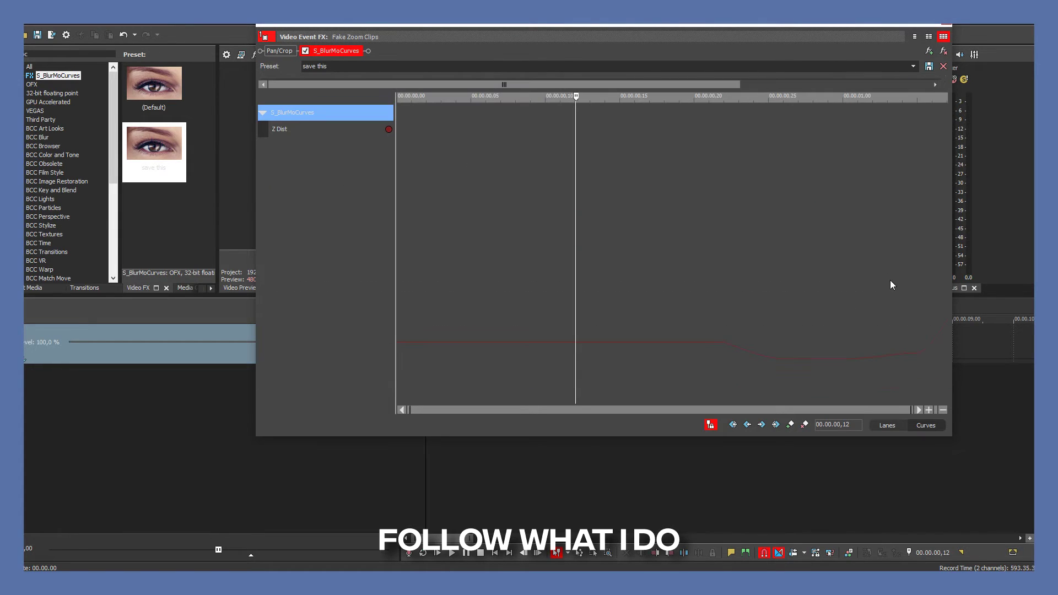
{"action": "left_click", "coordinate": [906, 354]}
{"action": "right_click", "coordinate": [946, 322]}
{"action": "left_click", "coordinate": [996, 469]}
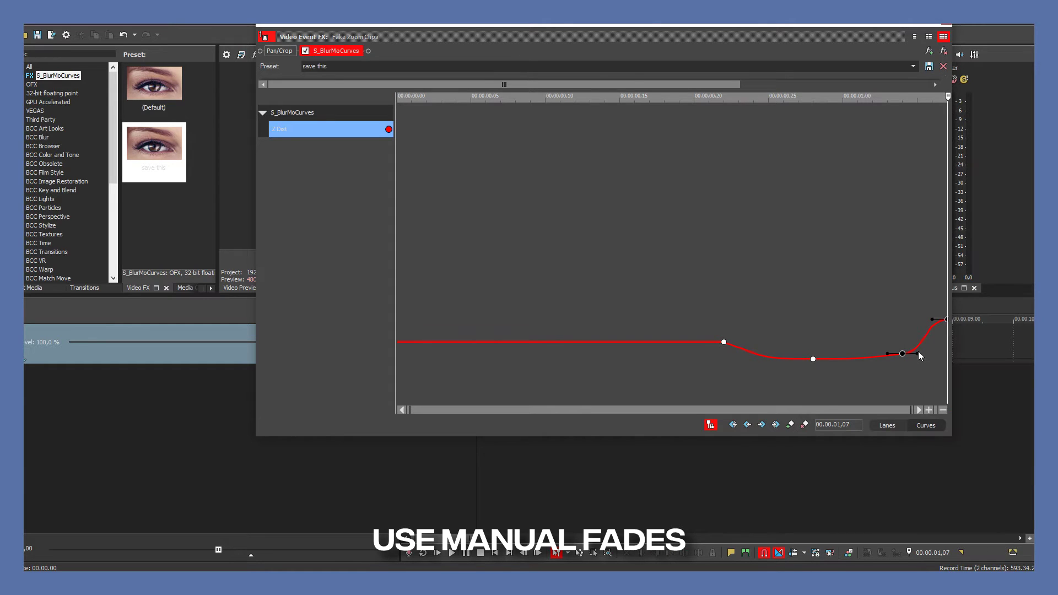
{"action": "left_click_drag", "start_coordinate": [917, 353], "coordinate": [887, 377]}
{"action": "left_click", "coordinate": [950, 26]}
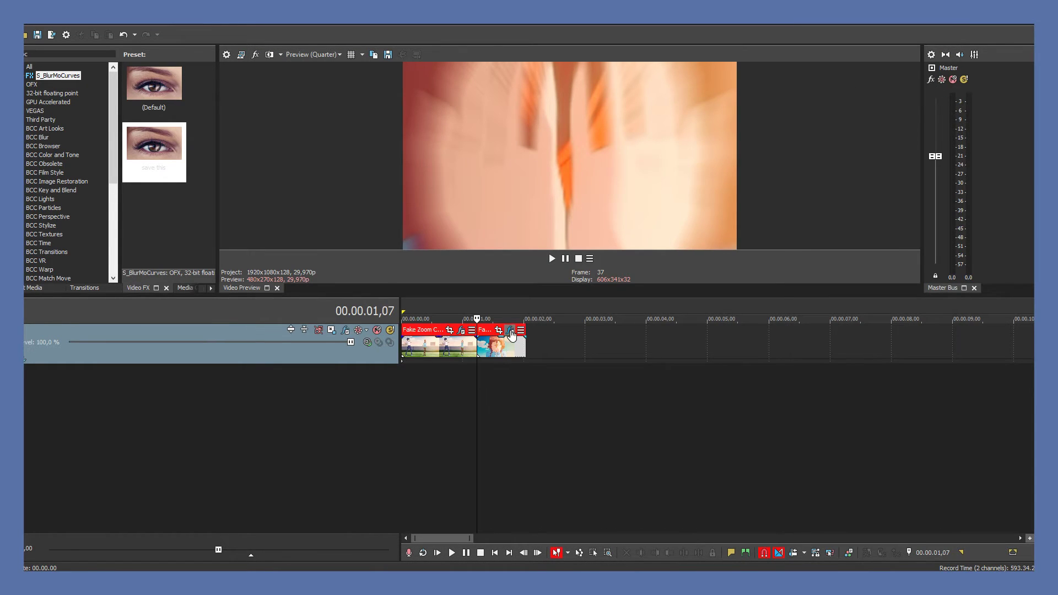
- On the second clip's Z Dist curve, set the first two keyframes to Manual and stretch their handles for a steep initial rise
{"action": "left_click", "coordinate": [510, 332]}
{"action": "left_click", "coordinate": [925, 425]}
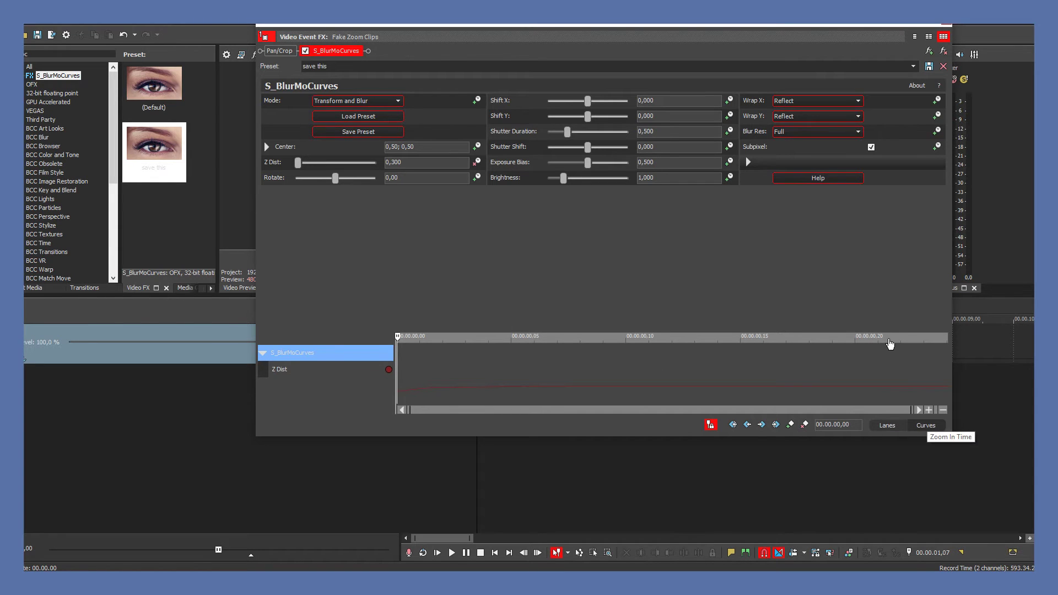
{"action": "left_click_drag", "start_coordinate": [885, 330], "coordinate": [771, 80]}
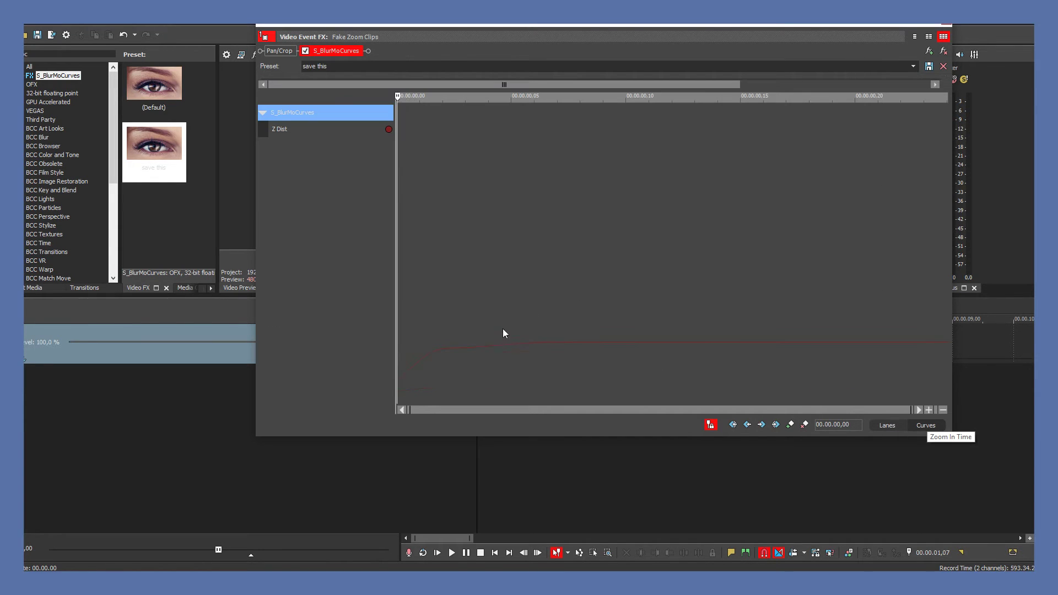
{"action": "left_click", "coordinate": [457, 348]}
{"action": "left_click", "coordinate": [465, 348]}
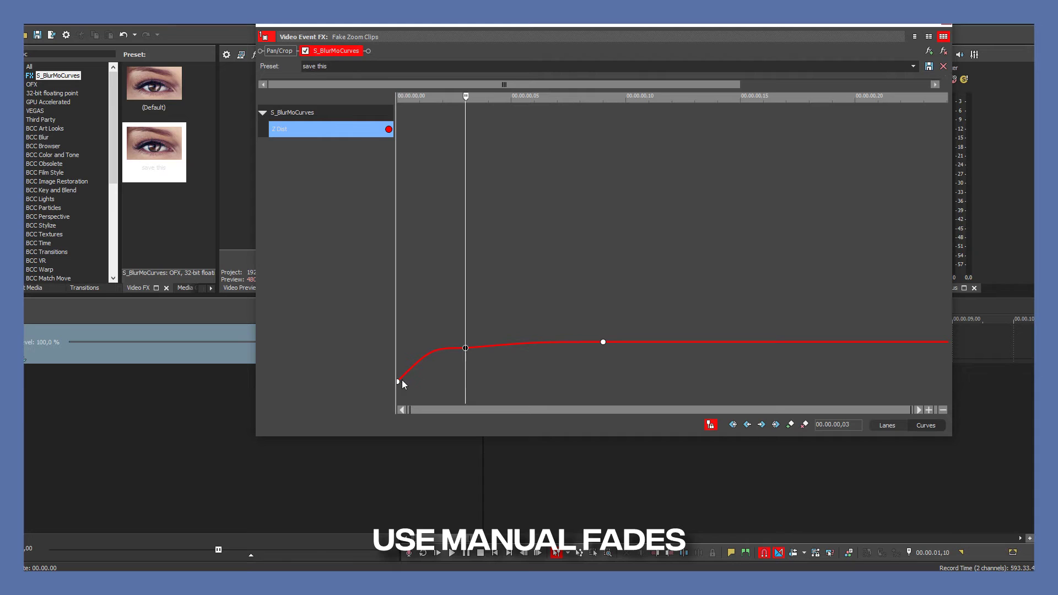
{"action": "left_click", "coordinate": [398, 381]}
{"action": "right_click", "coordinate": [398, 381]}
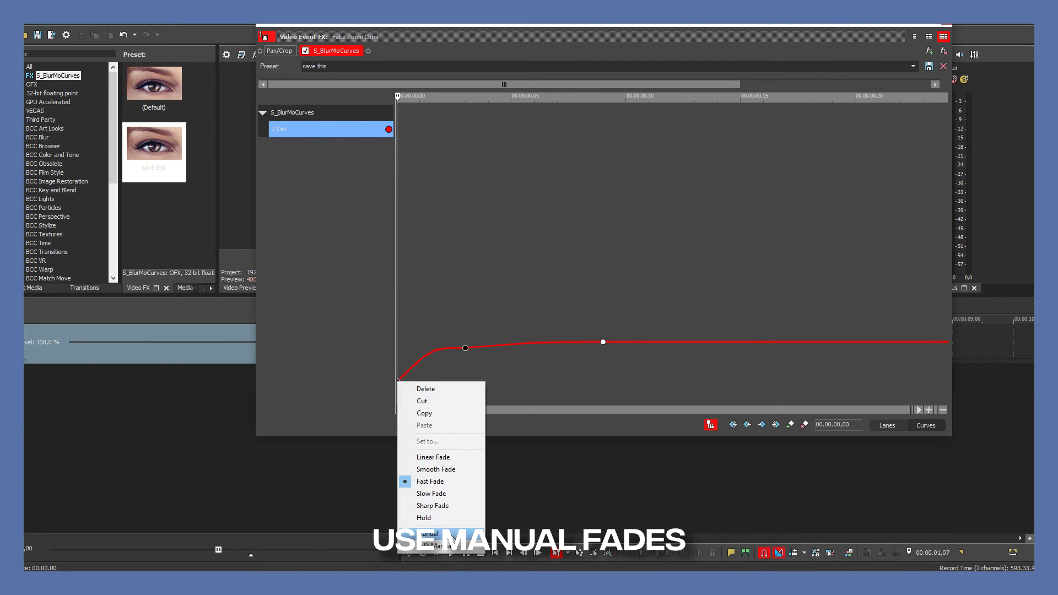
{"action": "left_click", "coordinate": [429, 534]}
{"action": "left_click_drag", "start_coordinate": [488, 347], "coordinate": [534, 343]}
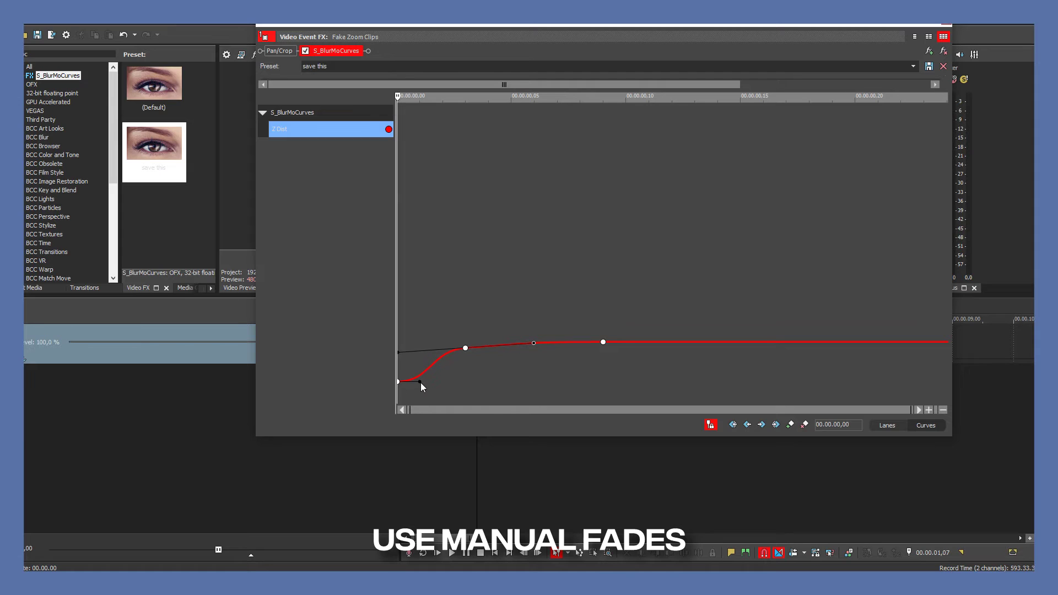
{"action": "left_click_drag", "start_coordinate": [420, 381], "coordinate": [547, 329]}
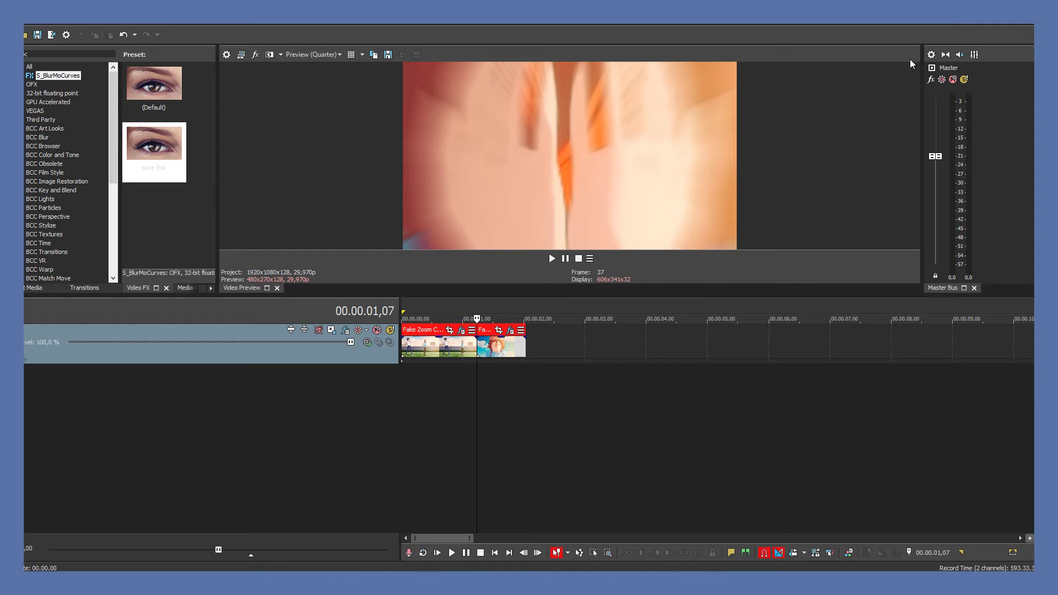
- Close the effect settings and play back the transition with the manual Z Dist fades
{"action": "left_click", "coordinate": [414, 307]}
{"action": "key", "text": "space"}
{"action": "key", "text": "space"}
{"action": "key", "text": "space"}
{"action": "key", "text": "space"}
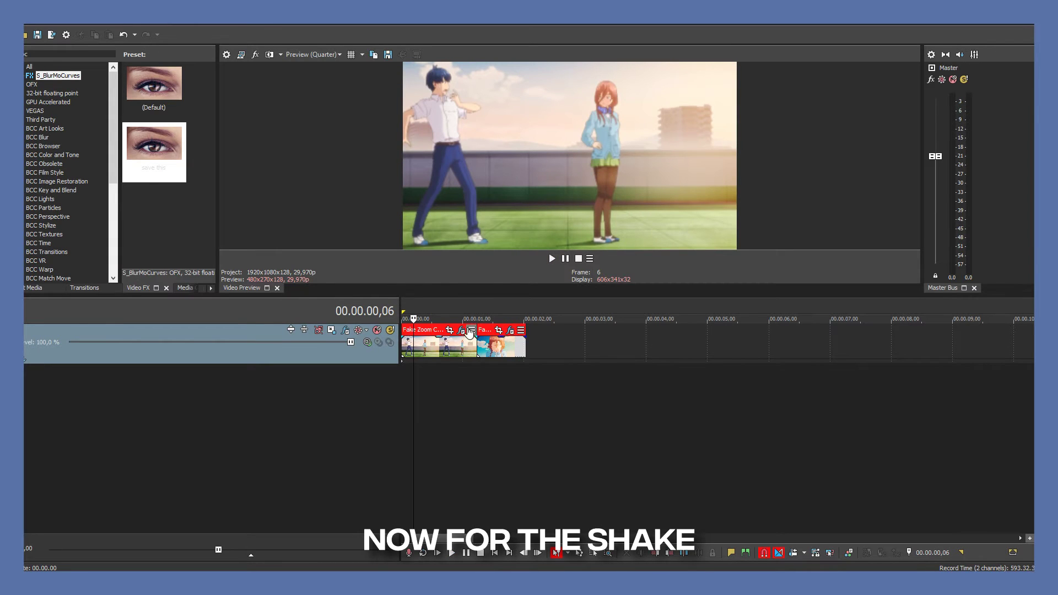
- Enable animation for the first clip's Shift X, Shift Y and Rotate, and move their starting keyframes to 00.00.00,22
{"action": "left_click", "coordinate": [462, 331]}
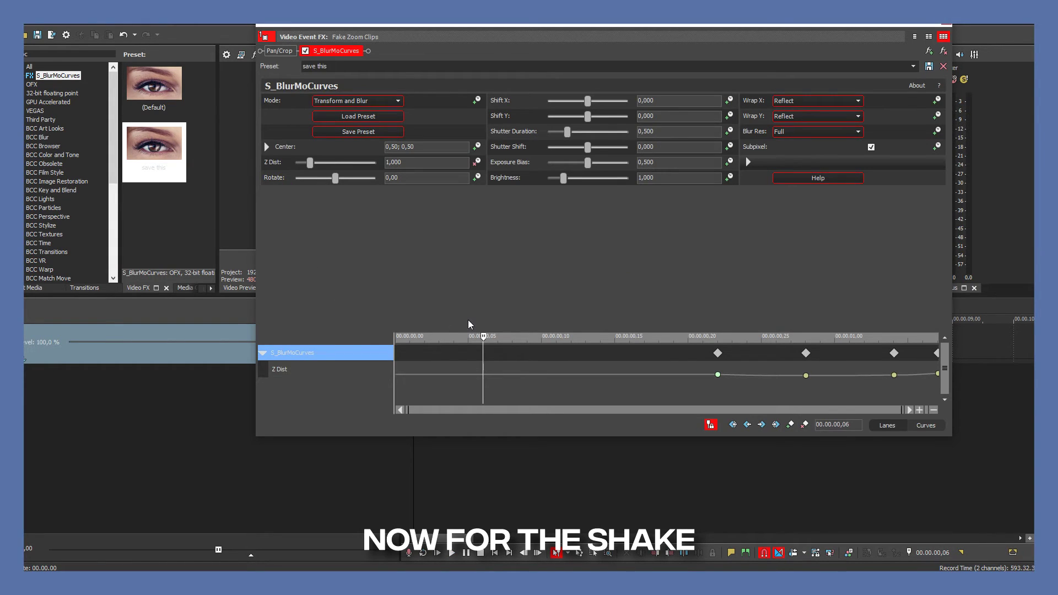
{"action": "left_click", "coordinate": [729, 100]}
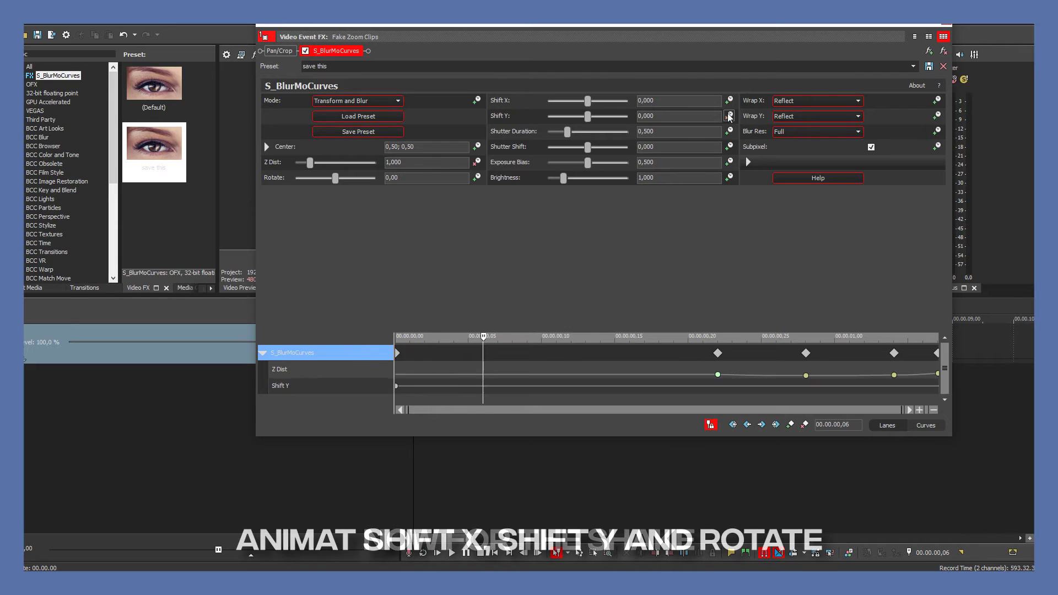
{"action": "left_click", "coordinate": [729, 116]}
{"action": "left_click", "coordinate": [478, 178]}
{"action": "left_click_drag", "start_coordinate": [643, 331], "coordinate": [655, 198]}
{"action": "left_click_drag", "start_coordinate": [396, 221], "coordinate": [716, 248]}
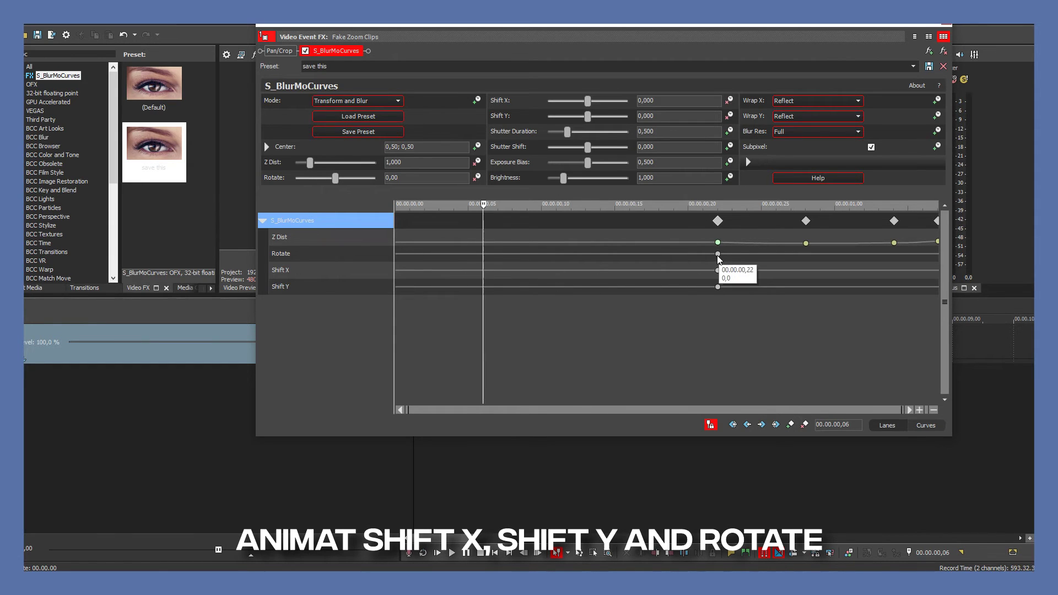
- Go two frames forward to 00.00.00,24 and add Shift X and Shift Y keyframes of -0,1
{"action": "left_click", "coordinate": [717, 254]}
{"action": "key", "text": "Right"}
{"action": "key", "text": "Right"}
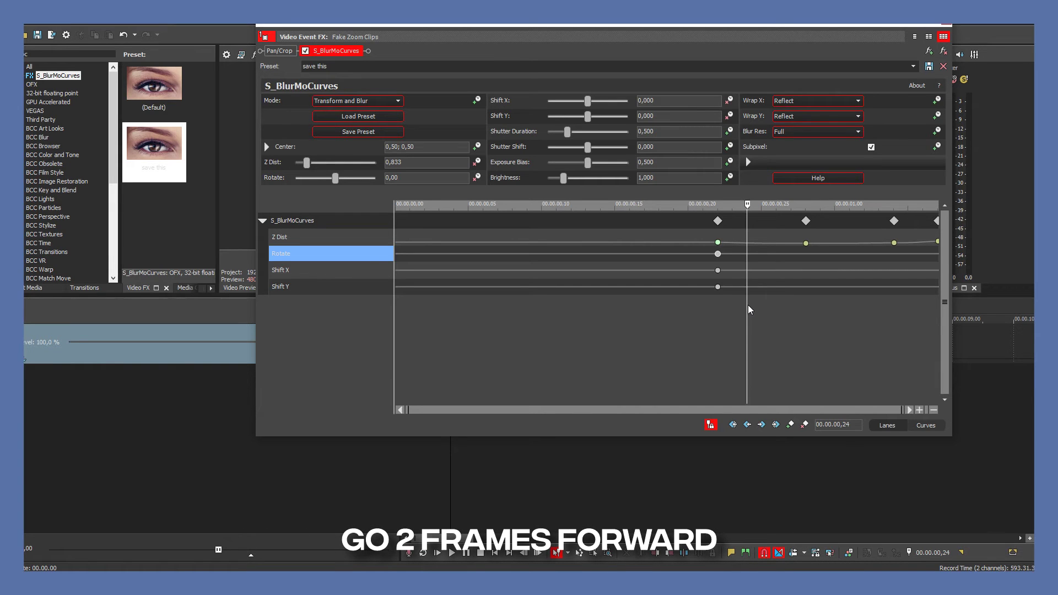
{"action": "left_click_drag", "start_coordinate": [707, 25], "coordinate": [672, 257]}
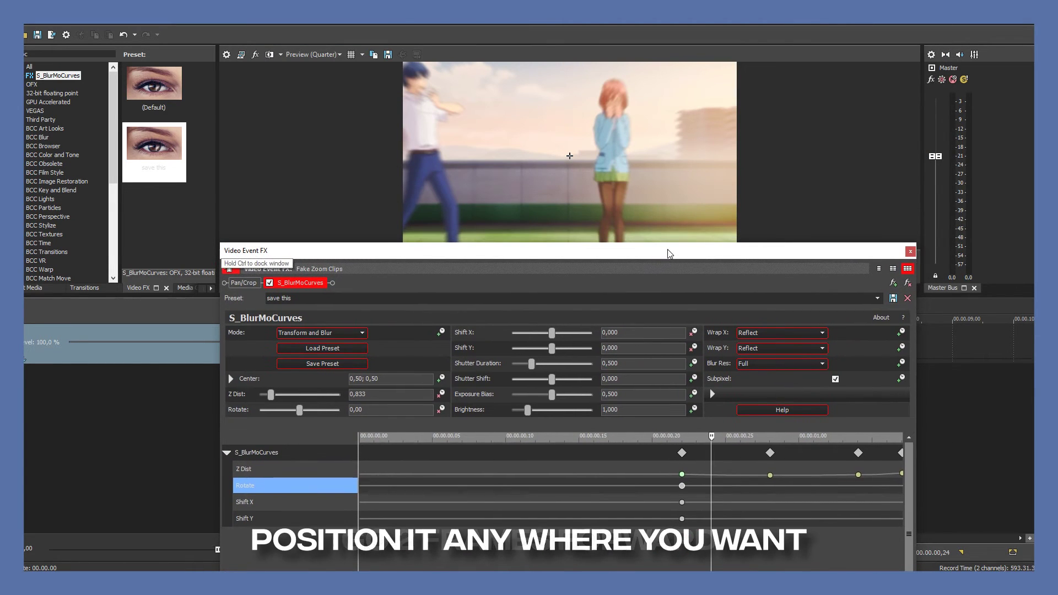
{"action": "left_click_drag", "start_coordinate": [551, 334], "coordinate": [542, 350]}
{"action": "left_click", "coordinate": [551, 348]}
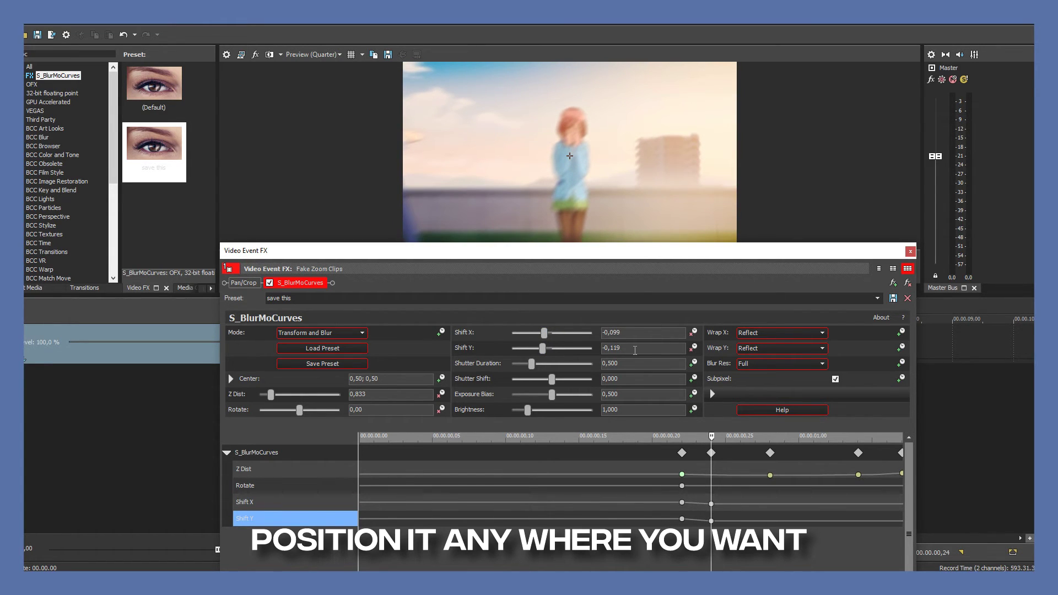
{"action": "key", "text": "Return"}
{"action": "left_click", "coordinate": [636, 334]}
{"action": "key", "text": "BackSpace"}
{"action": "key", "text": "BackSpace"}
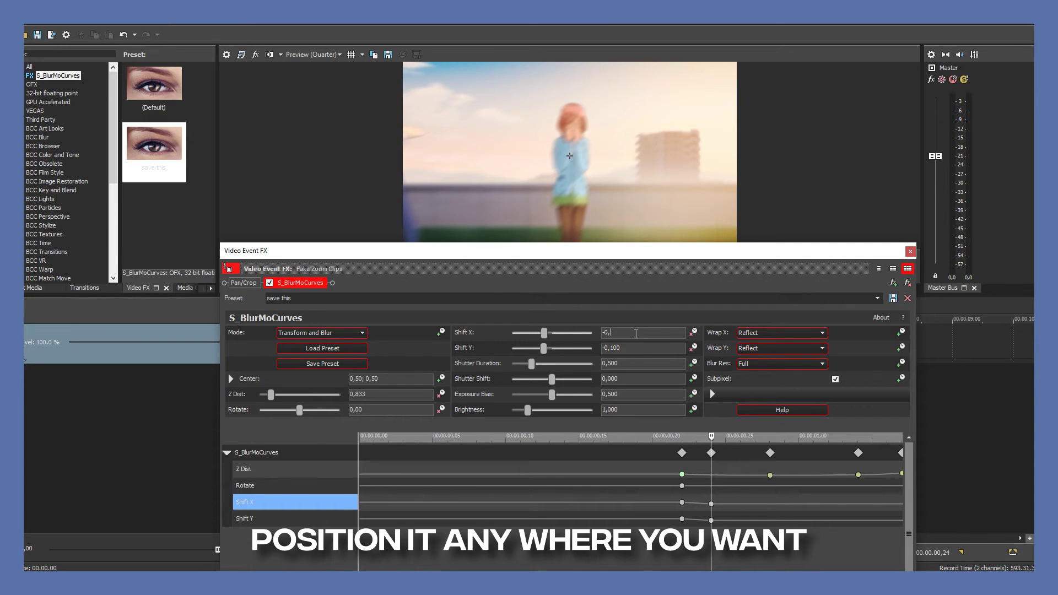
{"action": "key", "text": "Return"}
- Set the Shift X and Shift Y keyframes at 00.00.00,22 to Fast Fade
{"action": "left_click", "coordinate": [681, 519]}
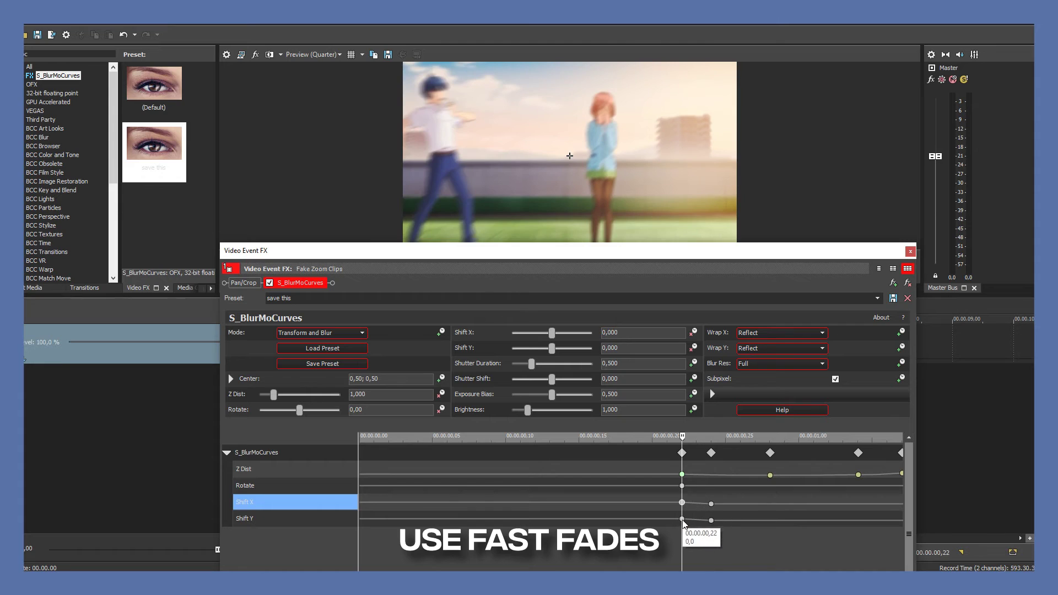
{"action": "left_click", "coordinate": [683, 519]}
{"action": "right_click", "coordinate": [682, 519]}
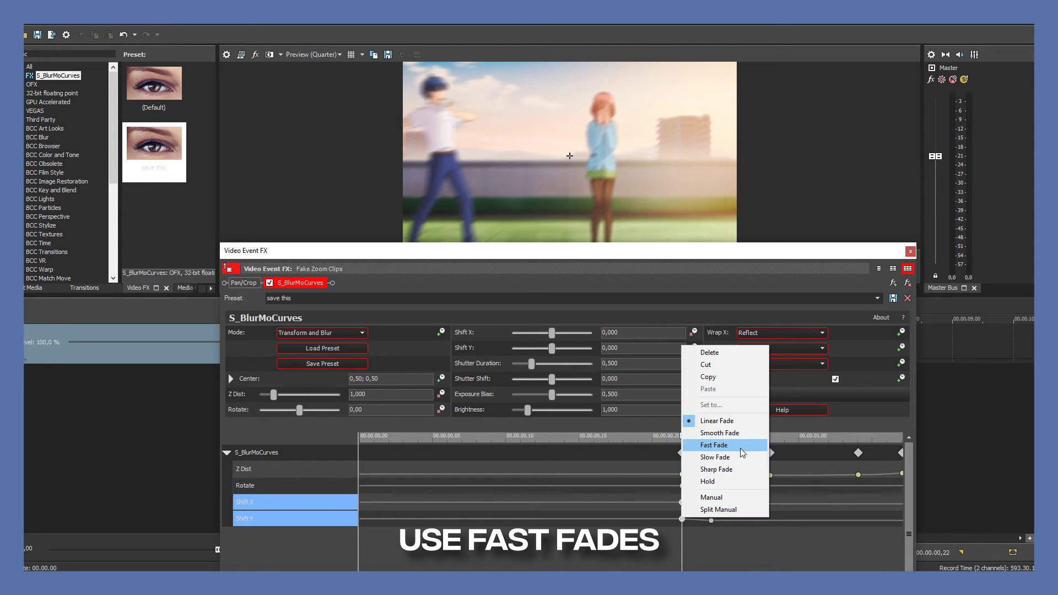
{"action": "left_click", "coordinate": [714, 445]}
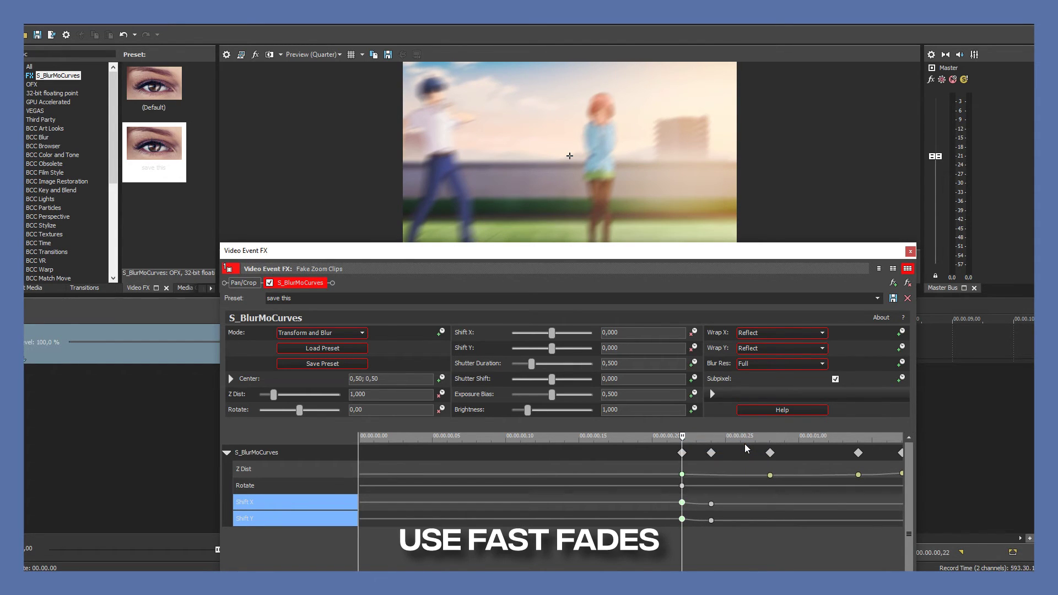
- Close the first clip's effect settings and play back the transition with the Shift X and Shift Y movement
{"action": "left_click", "coordinate": [910, 251]}
{"action": "left_click", "coordinate": [417, 307]}
{"action": "key", "text": "space"}
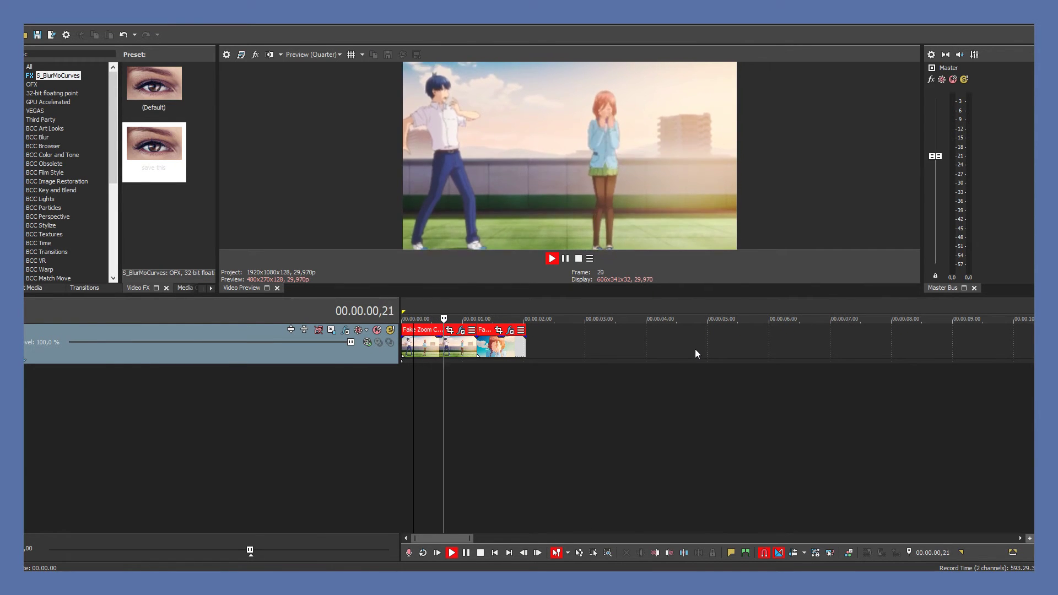
{"action": "key", "text": "space"}
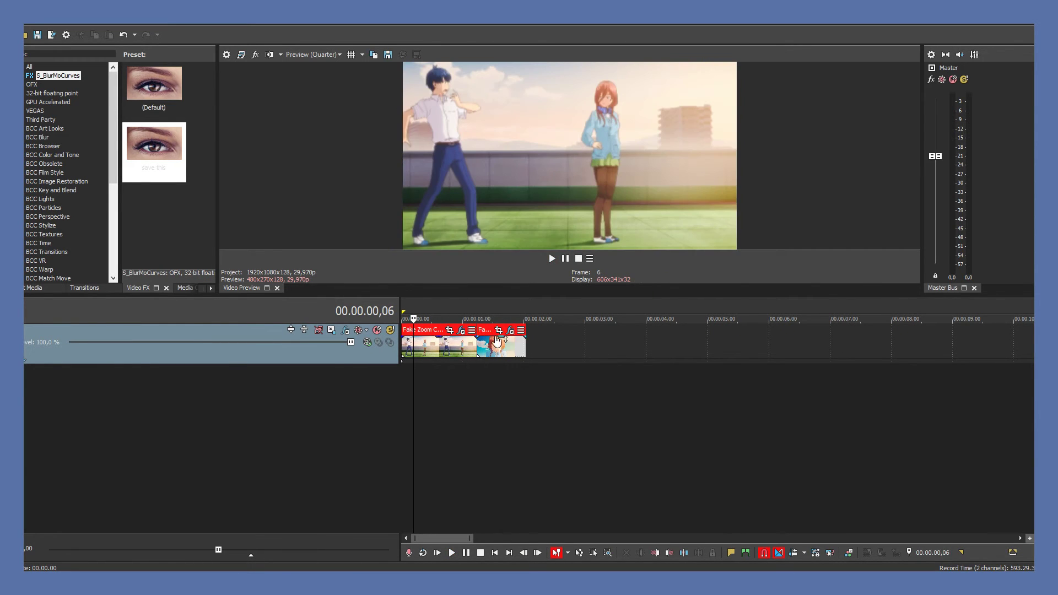
- Reopen the first clip's effect settings and add a Rotate keyframe of 3 at 00.00.00,29, mid-transition
{"action": "left_click", "coordinate": [461, 330]}
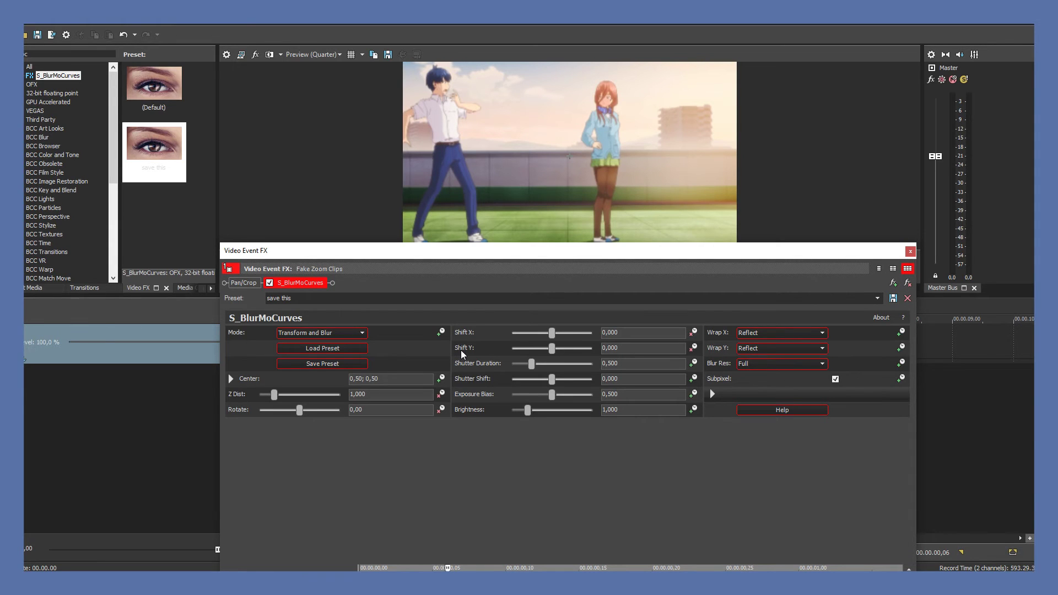
{"action": "left_click_drag", "start_coordinate": [618, 256], "coordinate": [594, 153]}
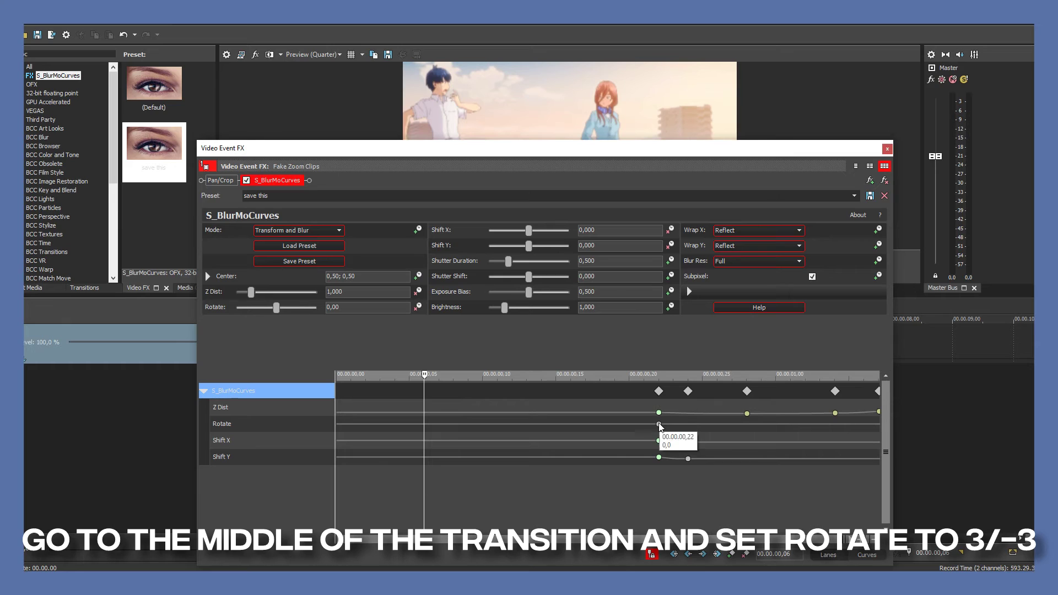
{"action": "left_click", "coordinate": [763, 425]}
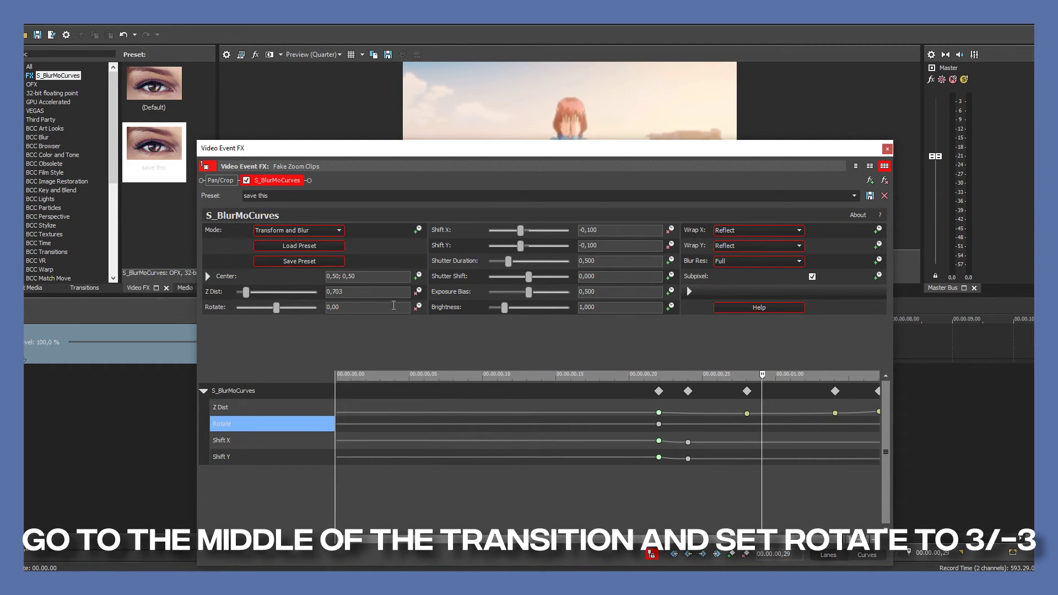
{"action": "type", "text": "3"}
{"action": "key", "text": "Return"}
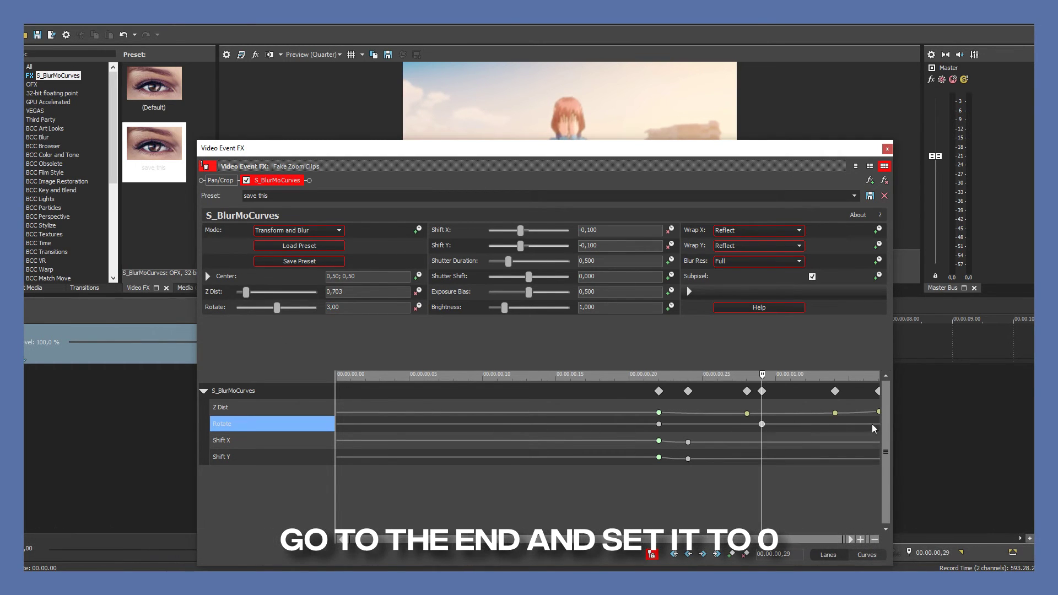
- Add a Rotate keyframe of 0 at the end of the first clip, at 00.00.01,07
{"action": "left_click_drag", "start_coordinate": [873, 425], "coordinate": [893, 425]}
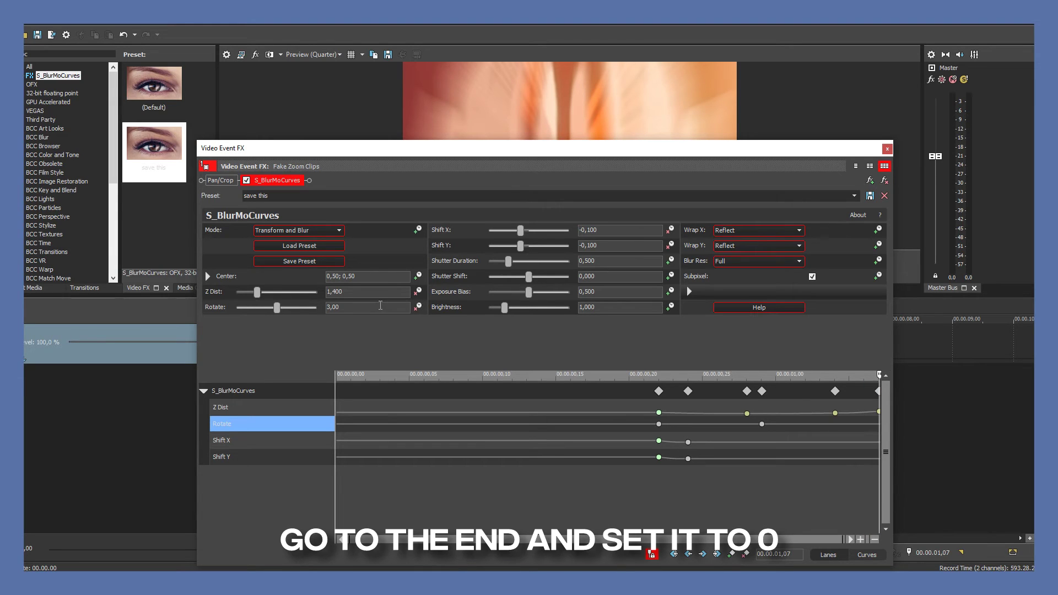
{"action": "type", "text": "0"}
{"action": "key", "text": "Return"}
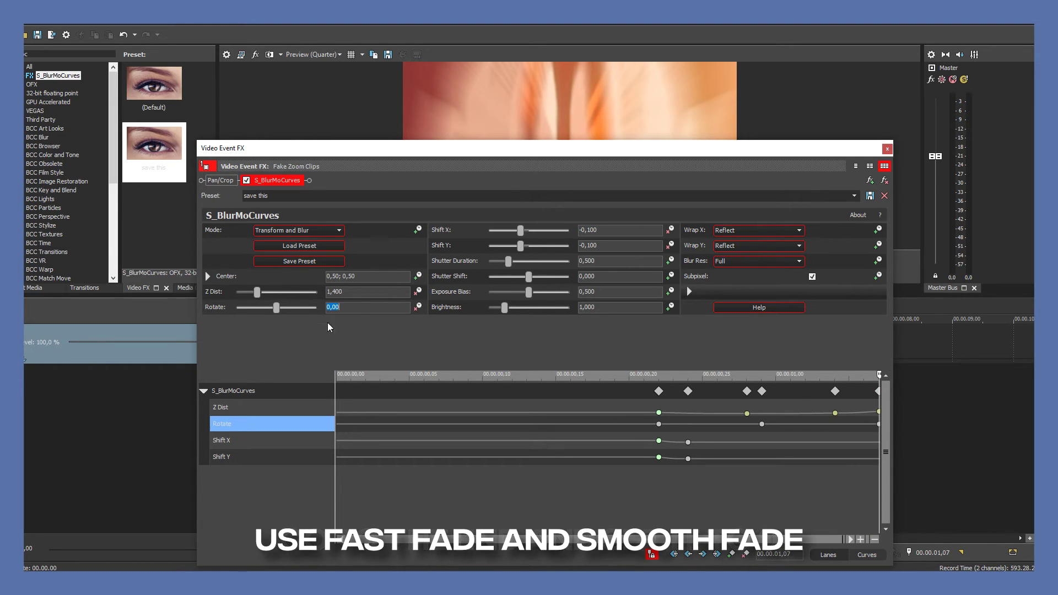
- Set the first Rotate keyframe to Fast Fade and the middle one to Smooth Fade
{"action": "left_click", "coordinate": [658, 424]}
{"action": "right_click", "coordinate": [658, 423]}
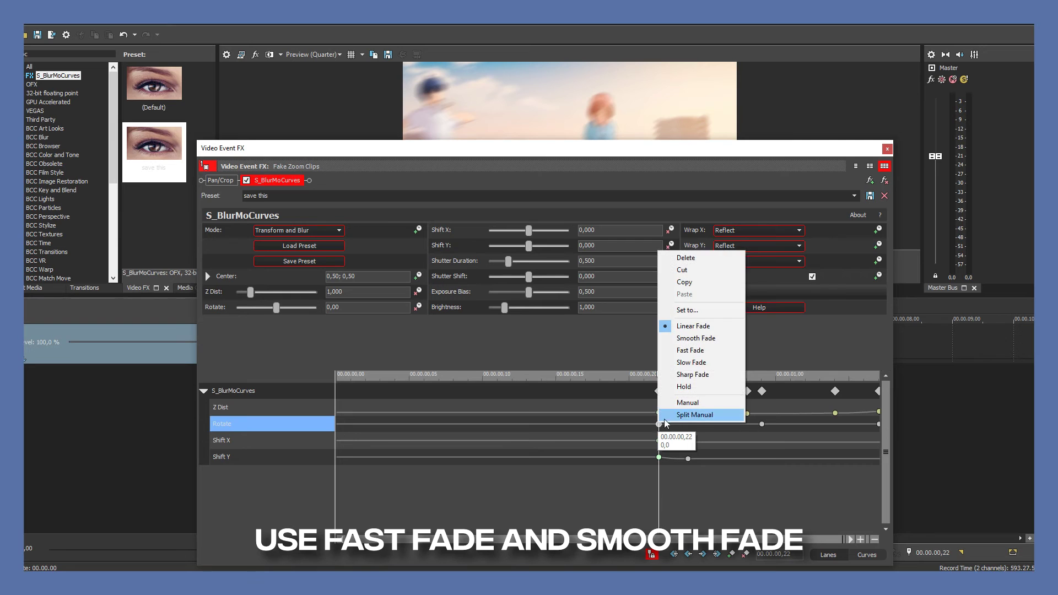
{"action": "left_click", "coordinate": [716, 350]}
{"action": "left_click", "coordinate": [761, 424]}
{"action": "right_click", "coordinate": [762, 424]}
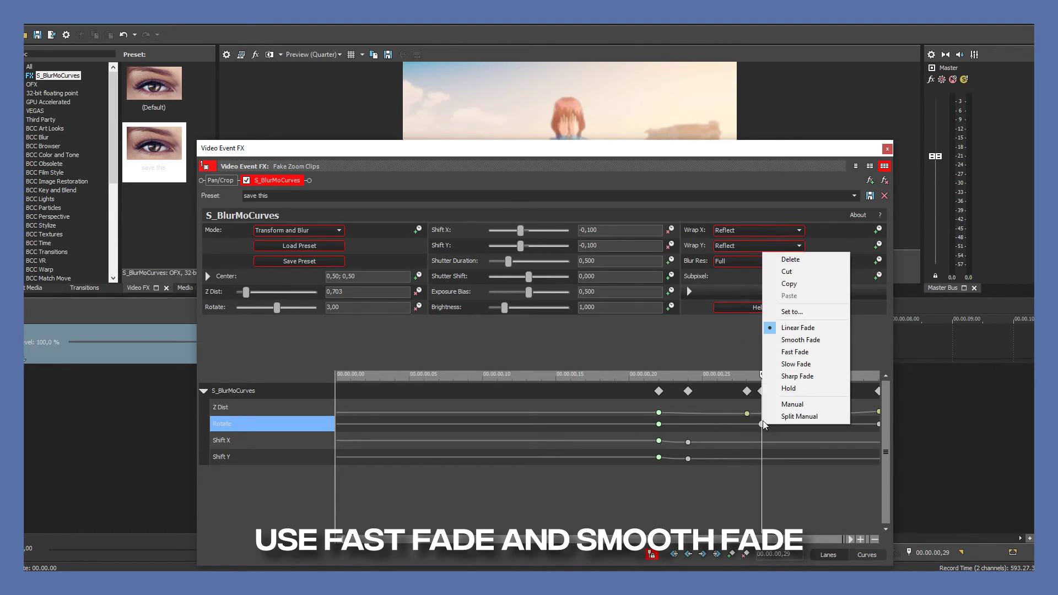
{"action": "left_click", "coordinate": [796, 342]}
- Close the effect settings and play back the transition with the rotation shake
{"action": "left_click", "coordinate": [887, 149]}
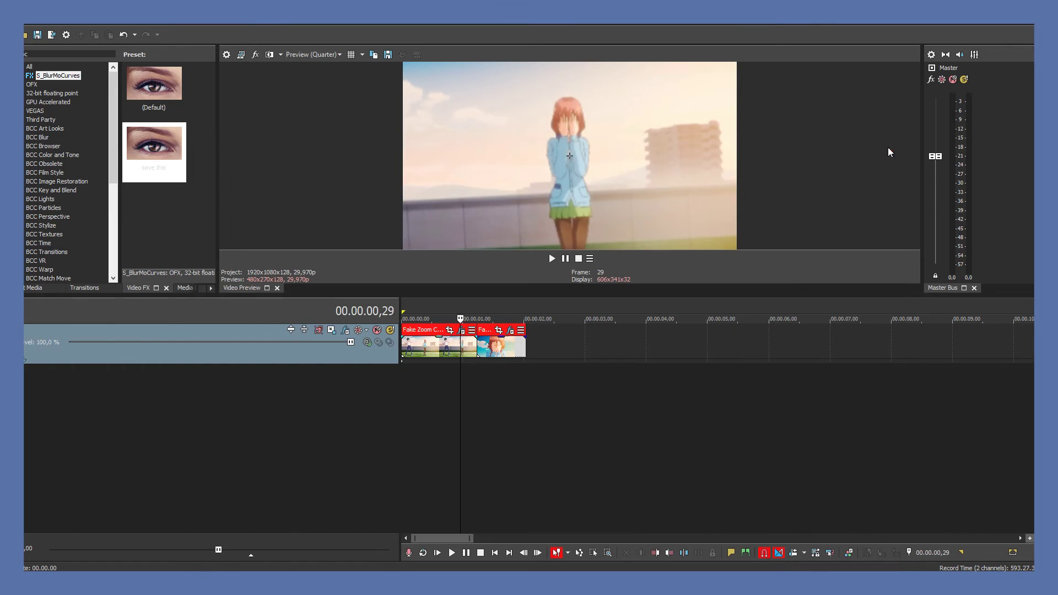
{"action": "left_click", "coordinate": [422, 309]}
{"action": "key", "text": "space"}
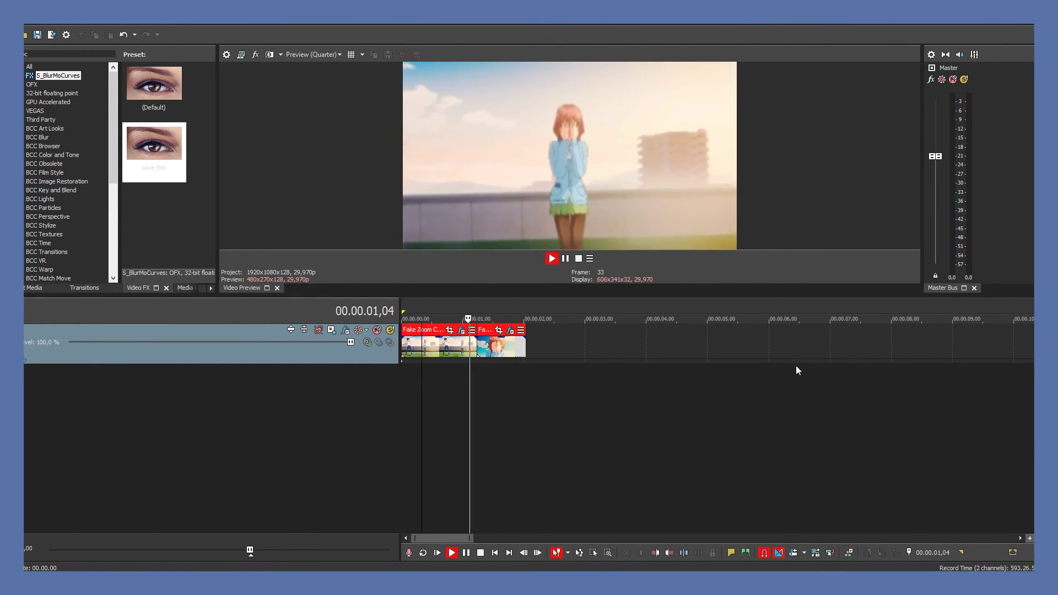
{"action": "key", "text": "space"}
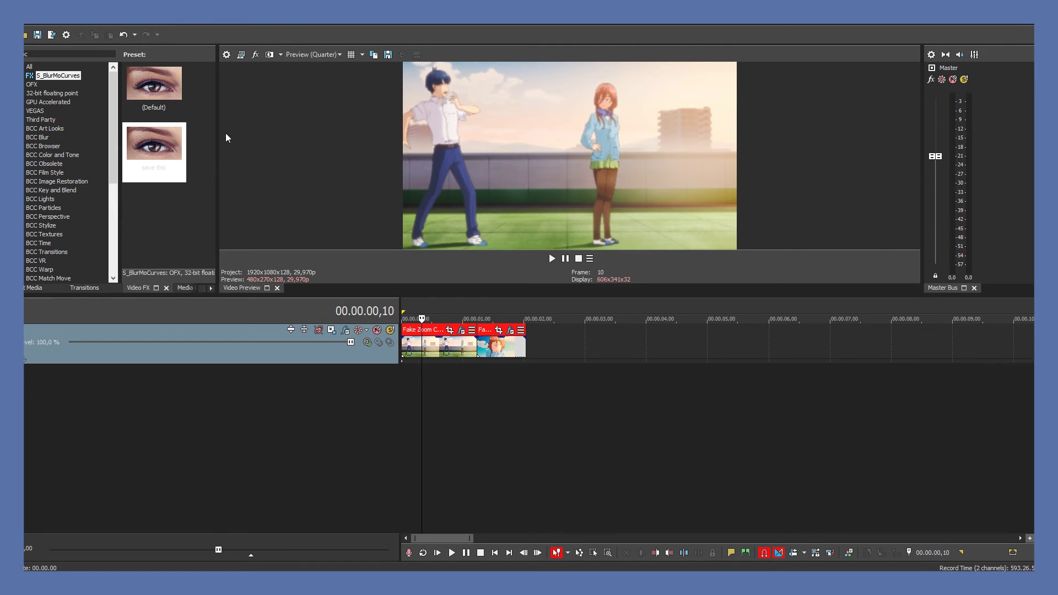
- Find the BCC Fast Lens Blur effect and apply its default preset to both clips
{"action": "left_click", "coordinate": [22, 54]}
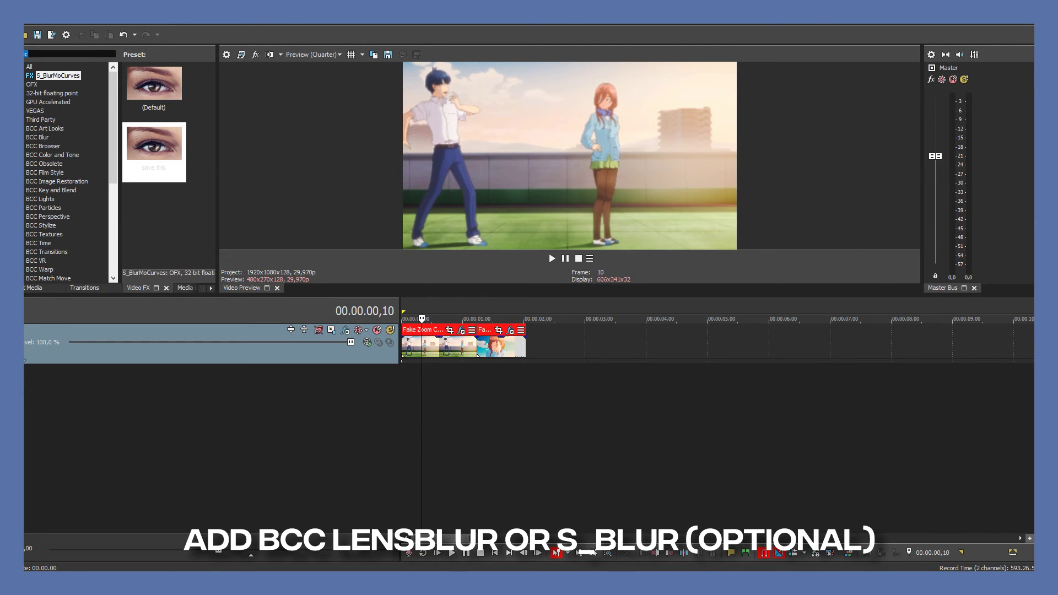
{"action": "type", "text": "lens"}
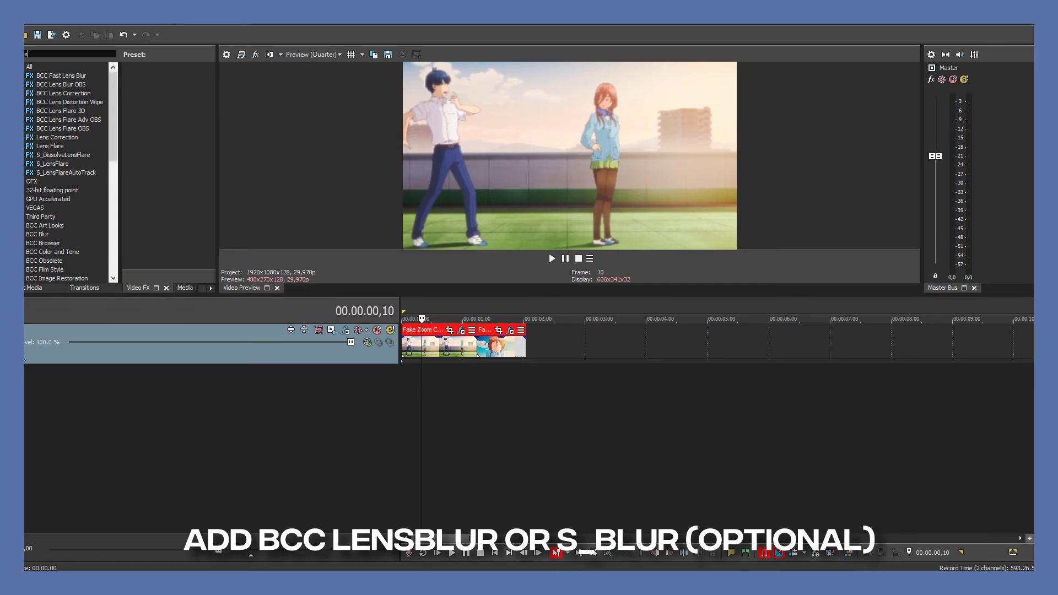
{"action": "left_click", "coordinate": [77, 76]}
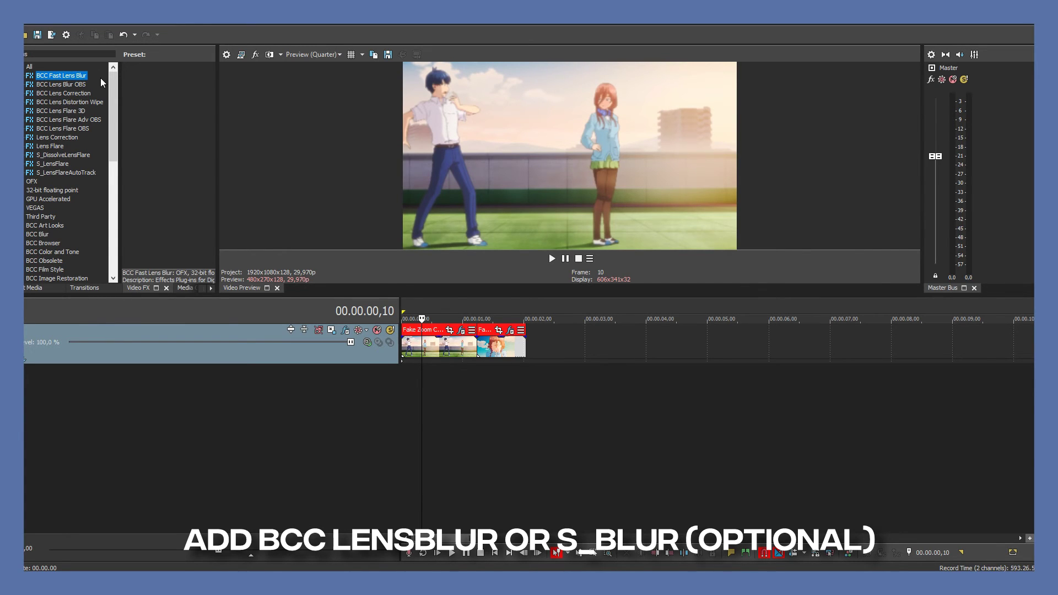
{"action": "left_click_drag", "start_coordinate": [160, 88], "coordinate": [458, 340]}
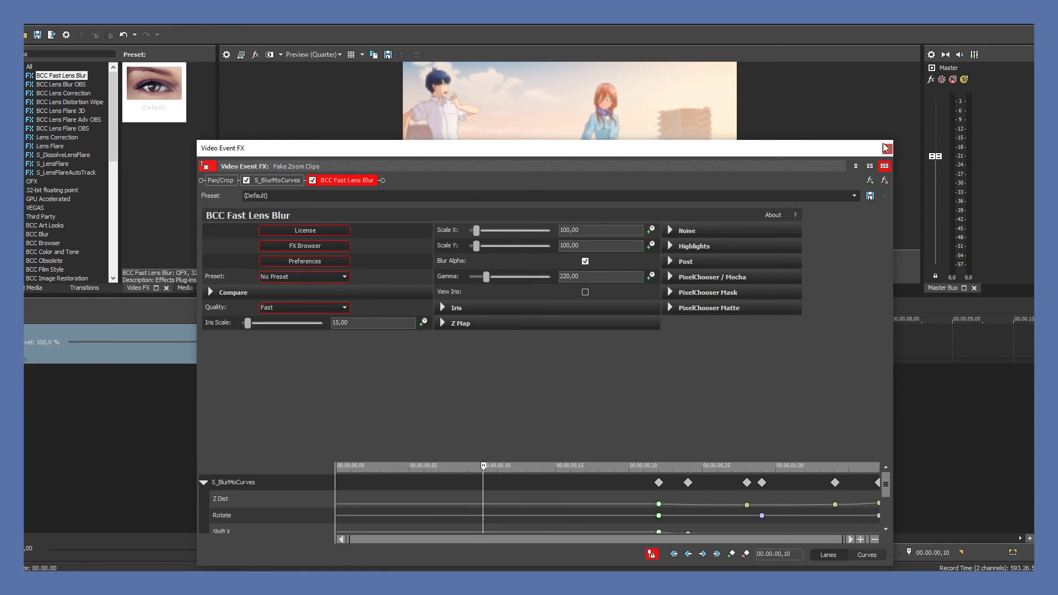
{"action": "left_click", "coordinate": [885, 147]}
{"action": "left_click_drag", "start_coordinate": [161, 85], "coordinate": [497, 332]}
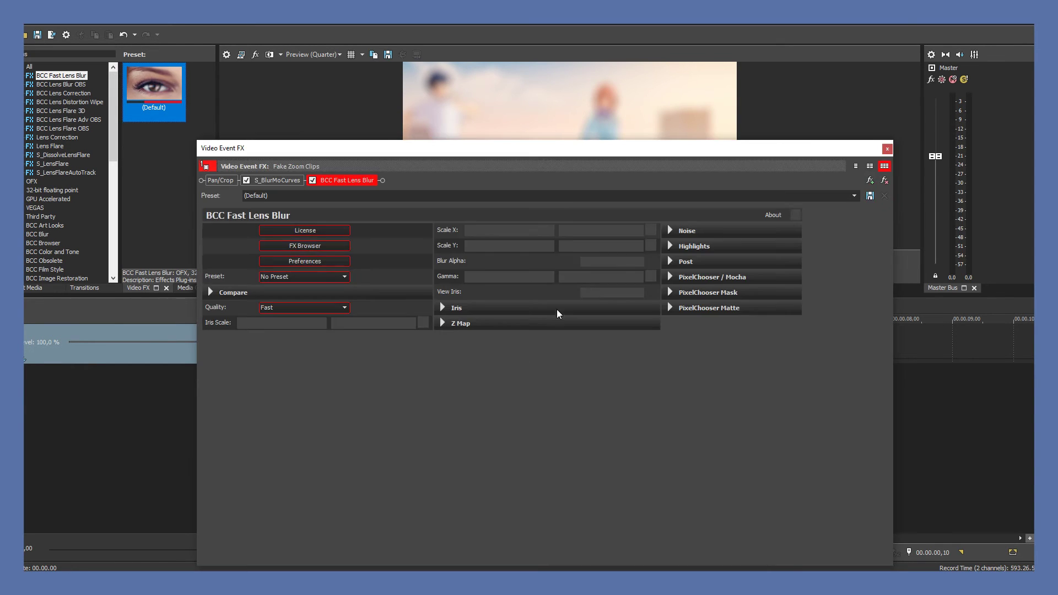
{"action": "left_click", "coordinate": [887, 149]}
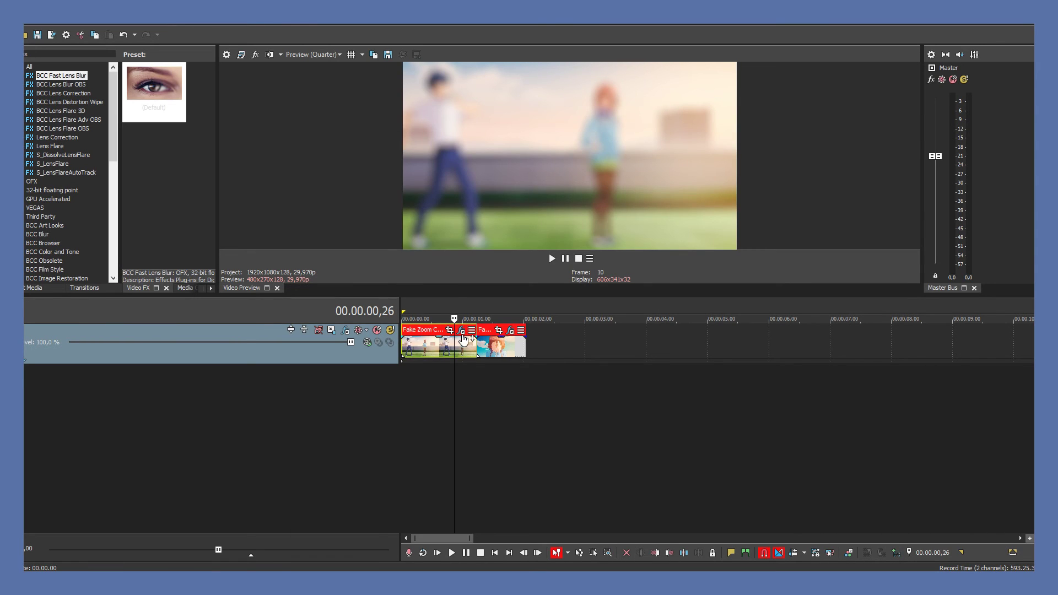
- Set the first clip's lens blur Iris Scale to 10, animate it, and move that keyframe to the clip's end
{"action": "left_click", "coordinate": [457, 340]}
{"action": "left_click", "coordinate": [461, 329]}
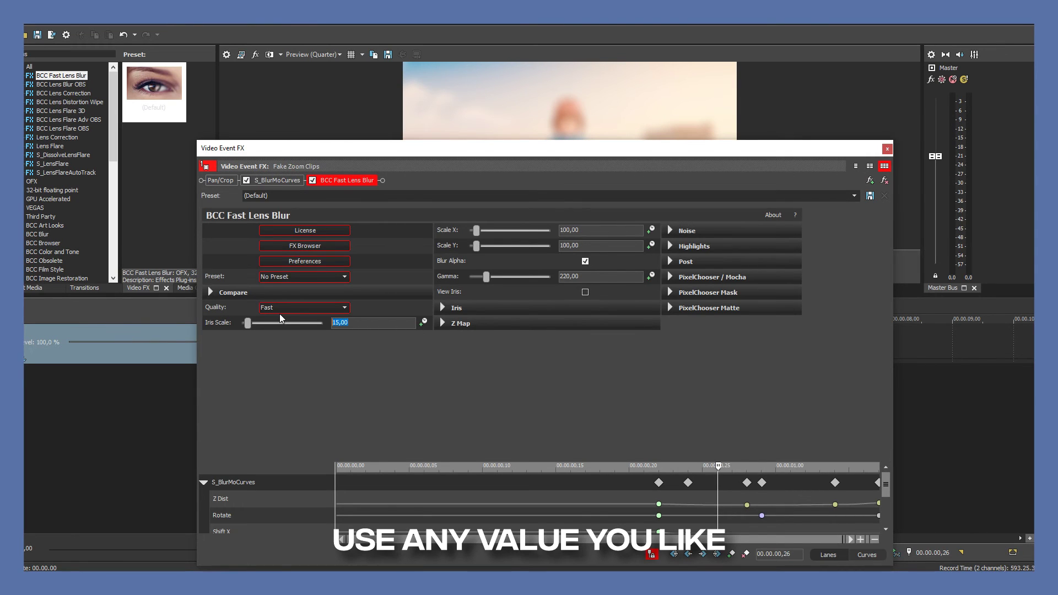
{"action": "type", "text": "10"}
{"action": "key", "text": "Return"}
{"action": "left_click", "coordinate": [423, 323]}
{"action": "left_click_drag", "start_coordinate": [599, 459], "coordinate": [506, 364]}
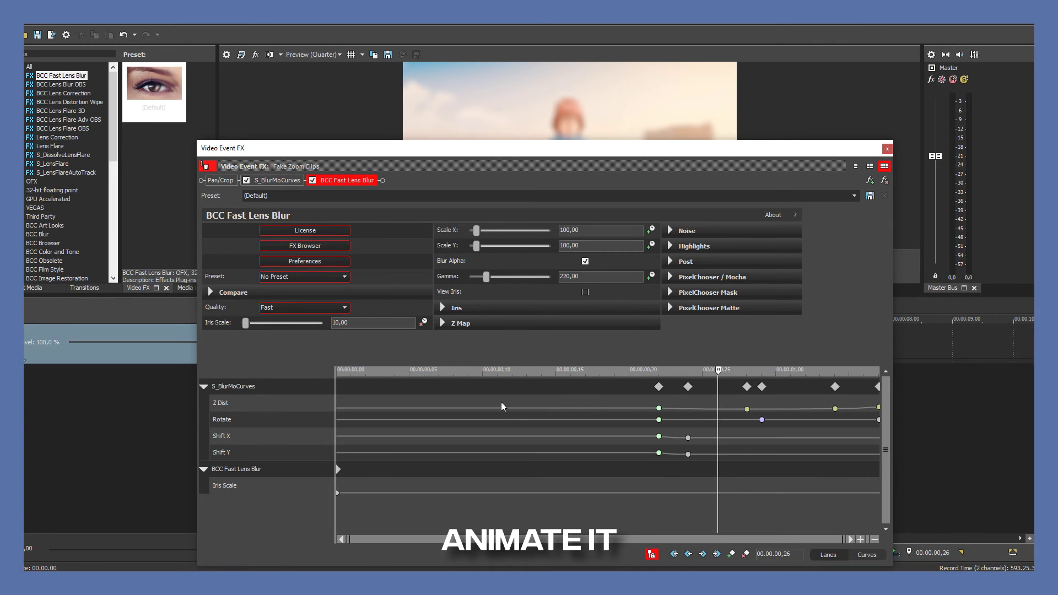
{"action": "left_click_drag", "start_coordinate": [337, 492], "coordinate": [876, 520]}
- Add an Iris Scale keyframe of 0 at 00.00.00,28 on the first clip and set it to Slow Fade
{"action": "left_click_drag", "start_coordinate": [718, 370], "coordinate": [746, 371]}
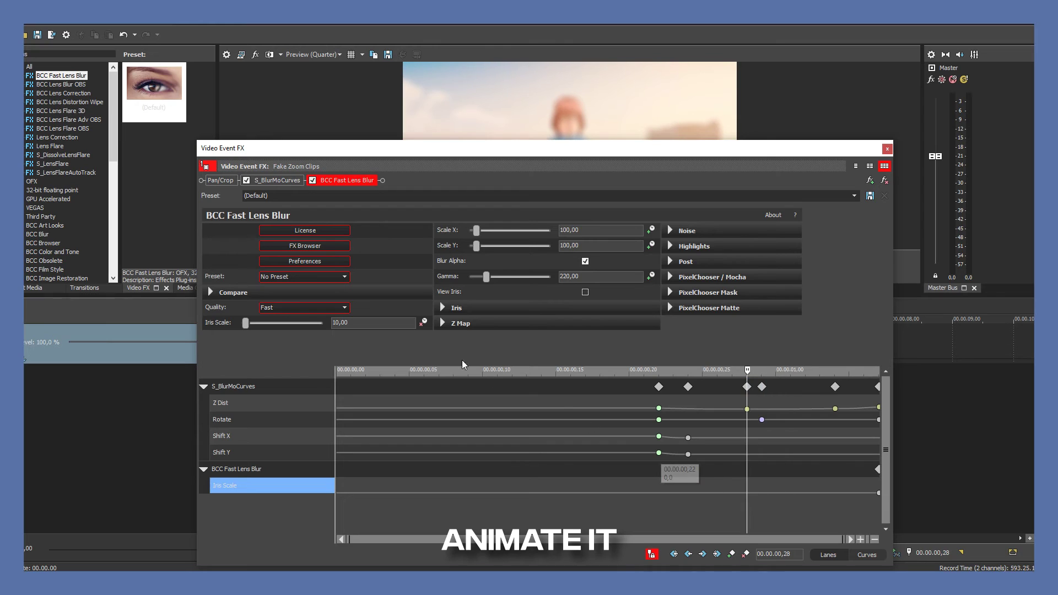
{"action": "left_click", "coordinate": [385, 325]}
{"action": "type", "text": "0"}
{"action": "key", "text": "Return"}
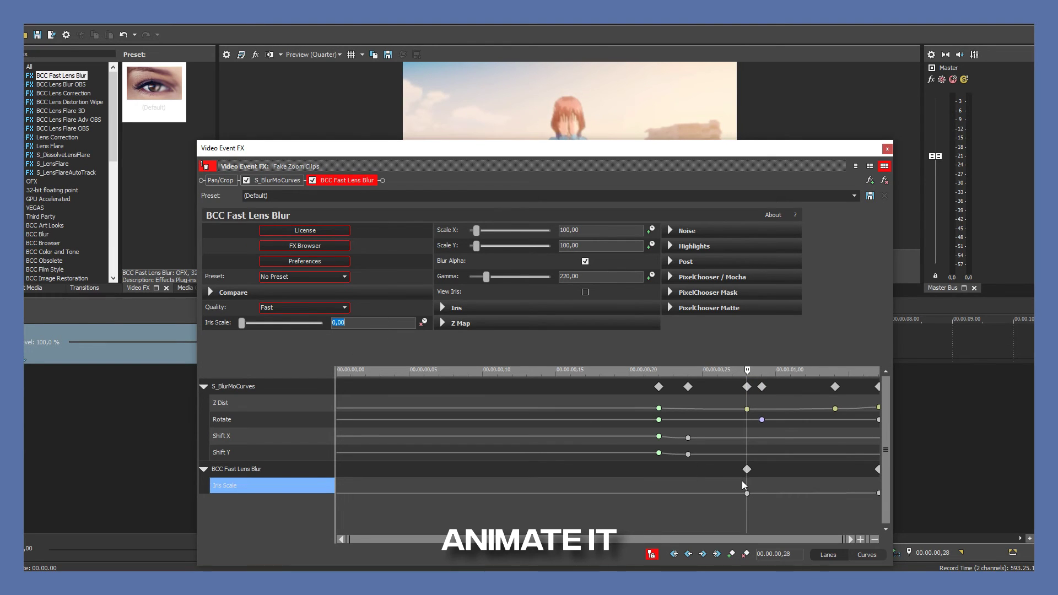
{"action": "right_click", "coordinate": [746, 493]}
{"action": "left_click", "coordinate": [792, 433]}
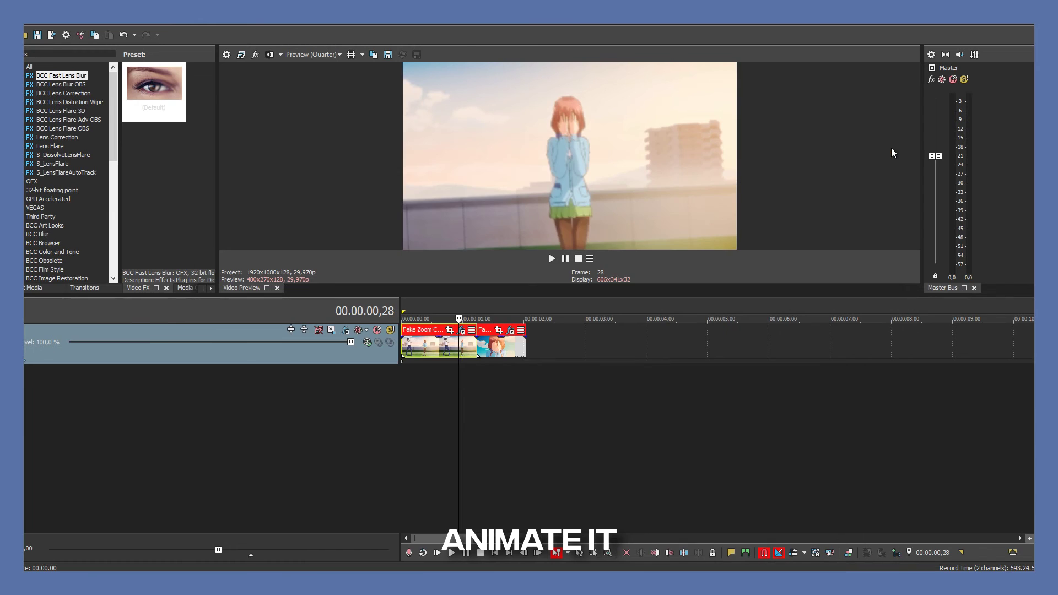
{"action": "left_click", "coordinate": [887, 149]}
- Set the second clip's lens blur Iris Scale to 10 and animate it from the clip's start
{"action": "left_click", "coordinate": [478, 307]}
{"action": "left_click", "coordinate": [510, 331]}
{"action": "left_click_drag", "start_coordinate": [392, 324], "coordinate": [274, 325]}
{"action": "key", "text": "Return"}
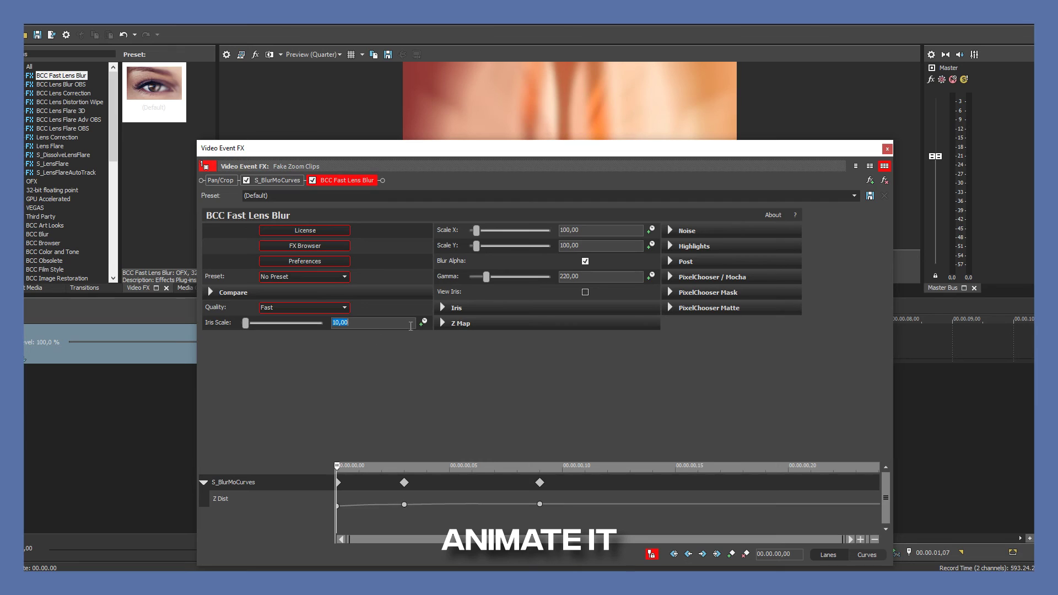
{"action": "left_click", "coordinate": [423, 322]}
{"action": "left_click_drag", "start_coordinate": [591, 460], "coordinate": [585, 390]}
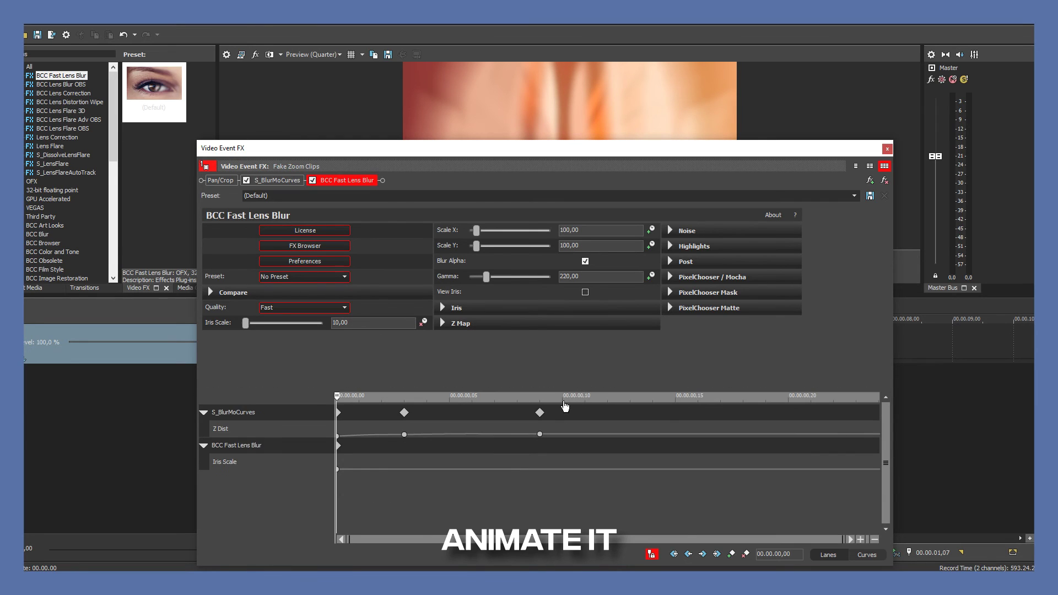
- Add an Iris Scale keyframe of 0 under the second clip's last Z Dist keyframe and set the first one to Fast Fade
{"action": "left_click", "coordinate": [519, 463]}
{"action": "left_click", "coordinate": [530, 460]}
{"action": "double_click", "coordinate": [396, 322]}
{"action": "type", "text": "0"}
{"action": "key", "text": "Return"}
{"action": "right_click", "coordinate": [338, 470]}
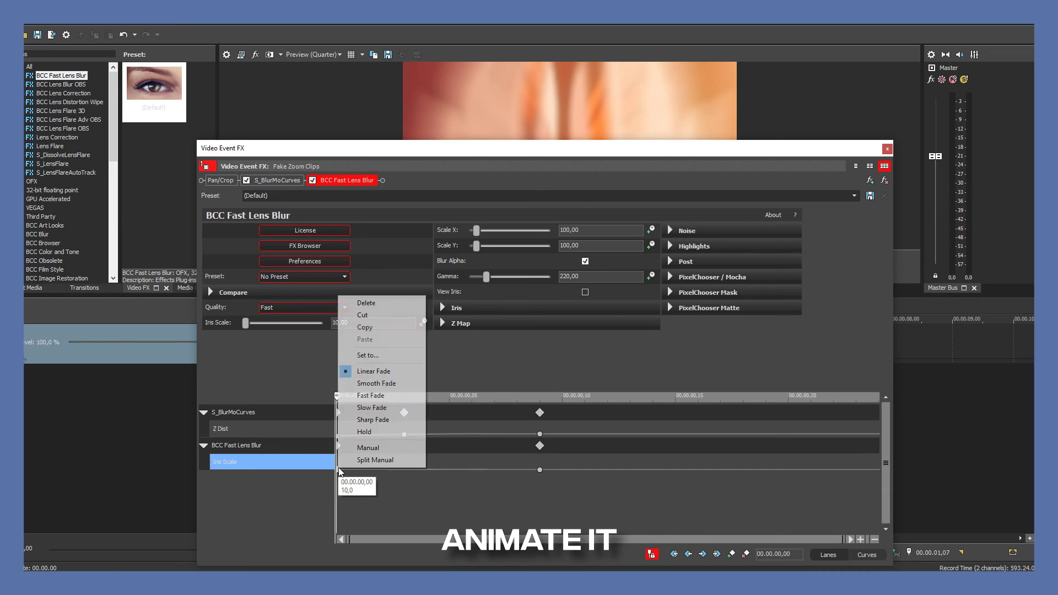
{"action": "left_click", "coordinate": [389, 394]}
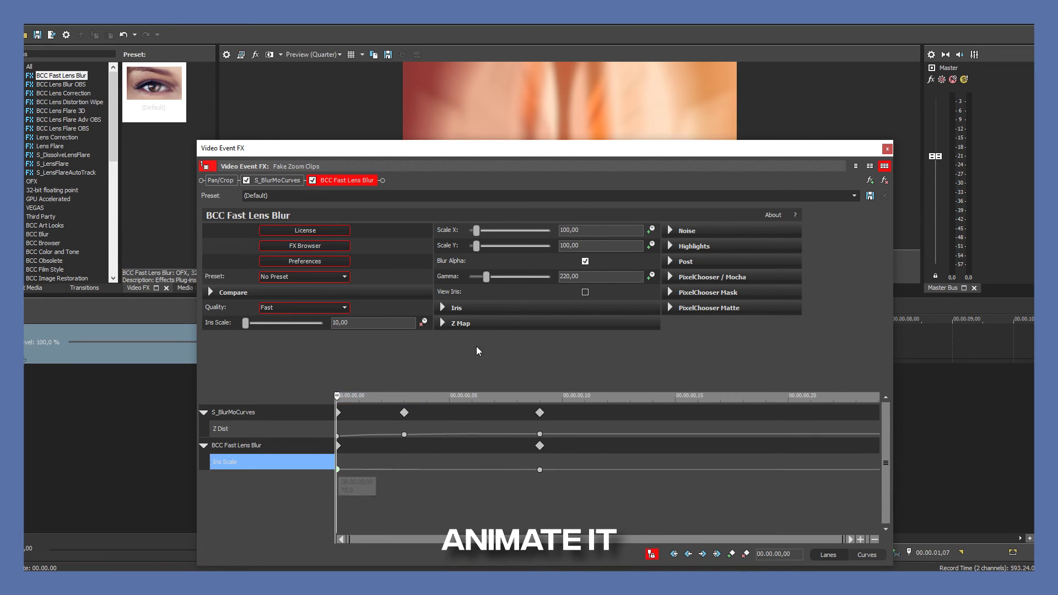
- Close the effect settings and play back the transition with the lens blur
{"action": "left_click", "coordinate": [887, 148]}
{"action": "left_click", "coordinate": [406, 308]}
{"action": "key", "text": "space"}
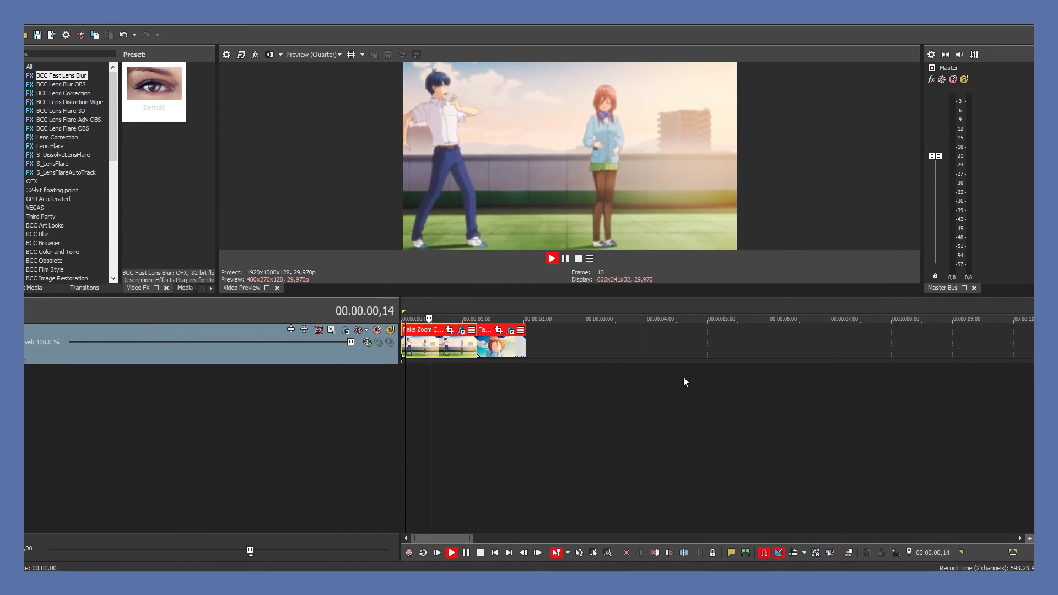
{"action": "key", "text": "space"}
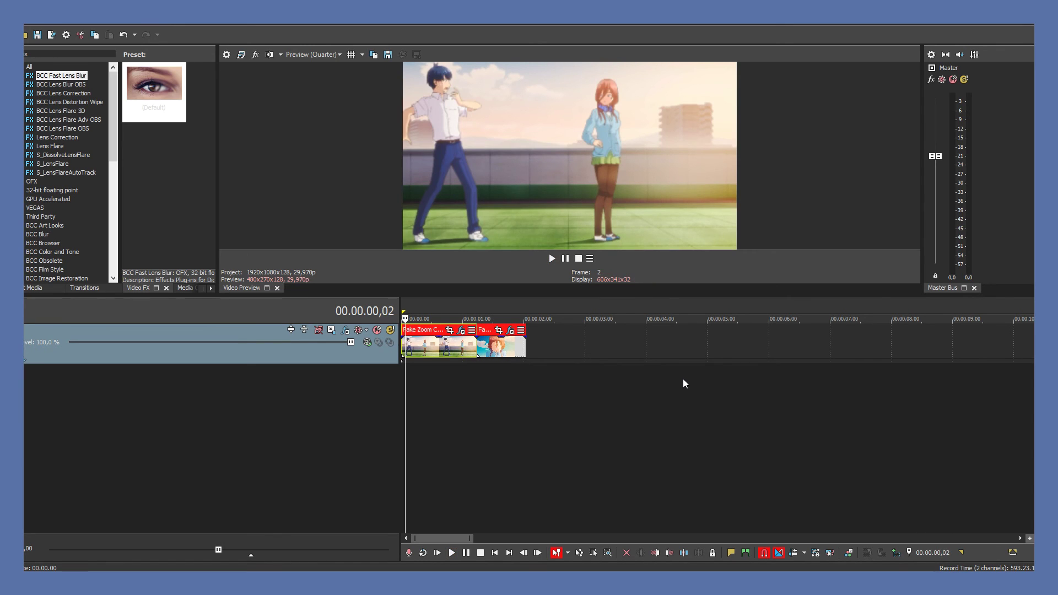
- Find the RSMB effect and apply its default preset to the whole video track
{"action": "left_click", "coordinate": [96, 55]}
{"action": "key", "text": "BackSpace"}
{"action": "key", "text": "BackSpace"}
{"action": "key", "text": "BackSpace"}
{"action": "key", "text": "BackSpace"}
{"action": "type", "text": "rsmb"}
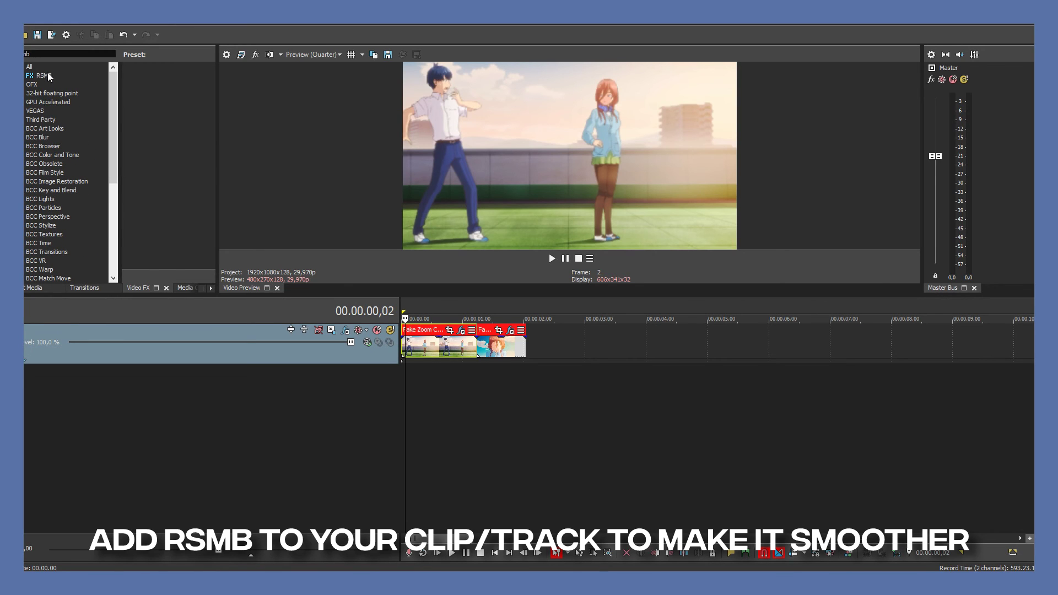
{"action": "left_click", "coordinate": [49, 76]}
{"action": "left_click", "coordinate": [154, 88]}
{"action": "left_click_drag", "start_coordinate": [153, 88], "coordinate": [49, 341]}
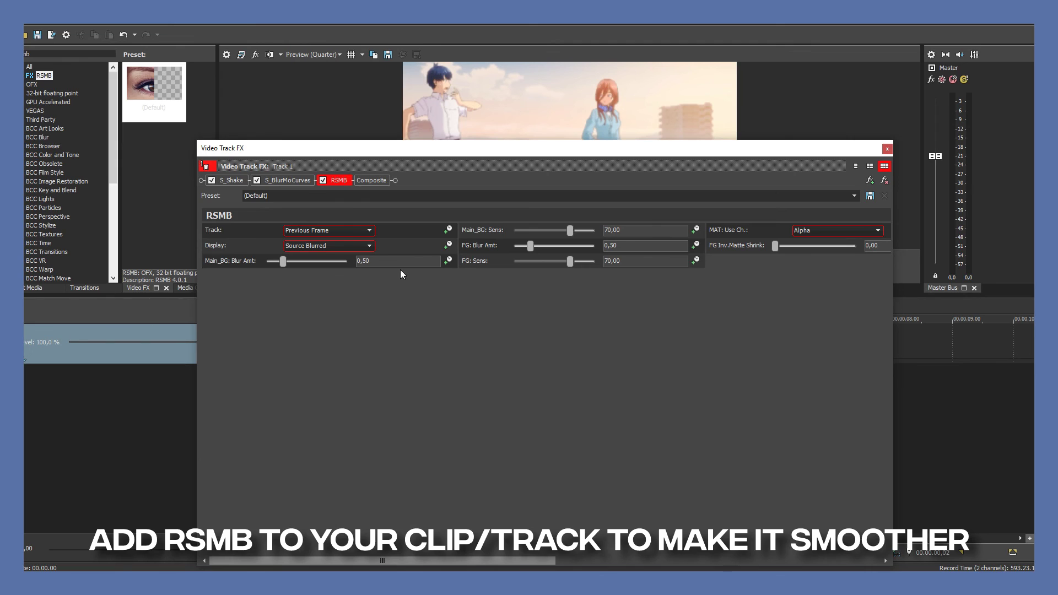
- Set RSMB's Main_BG and FG blur amounts to 1 and both sensitivities to 100
{"action": "double_click", "coordinate": [363, 261]}
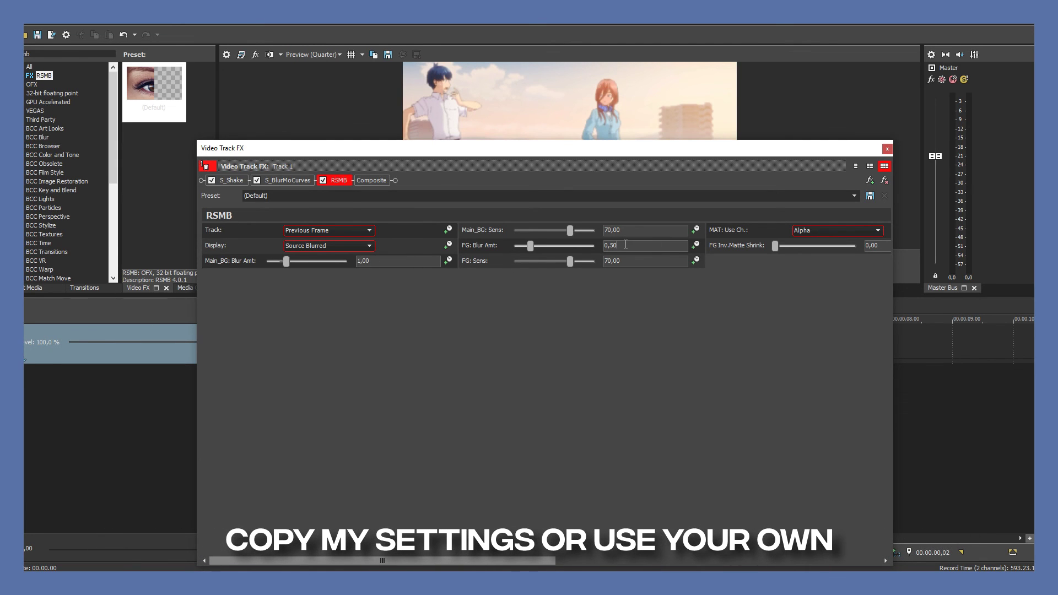
{"action": "type", "text": "1"}
{"action": "double_click", "coordinate": [643, 245]}
{"action": "type", "text": "1"}
{"action": "key", "text": "Return"}
{"action": "left_click_drag", "start_coordinate": [570, 230], "coordinate": [597, 232]}
{"action": "left_click_drag", "start_coordinate": [570, 265], "coordinate": [637, 268]}
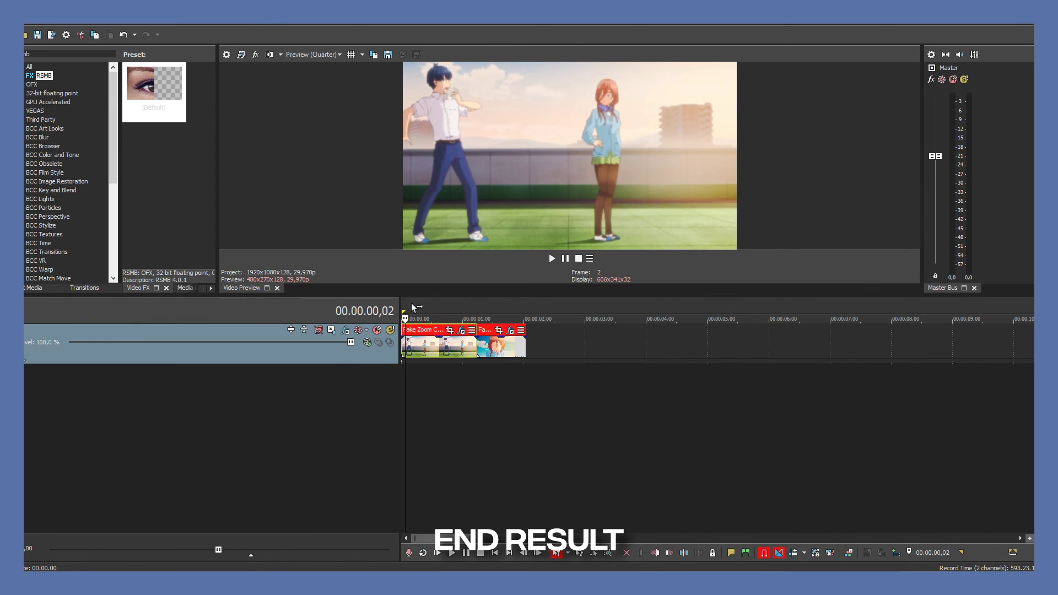
- Select the time range covering both clips and play back the finished transition
{"action": "left_click_drag", "start_coordinate": [403, 308], "coordinate": [524, 308]}
{"action": "key", "text": "space"}
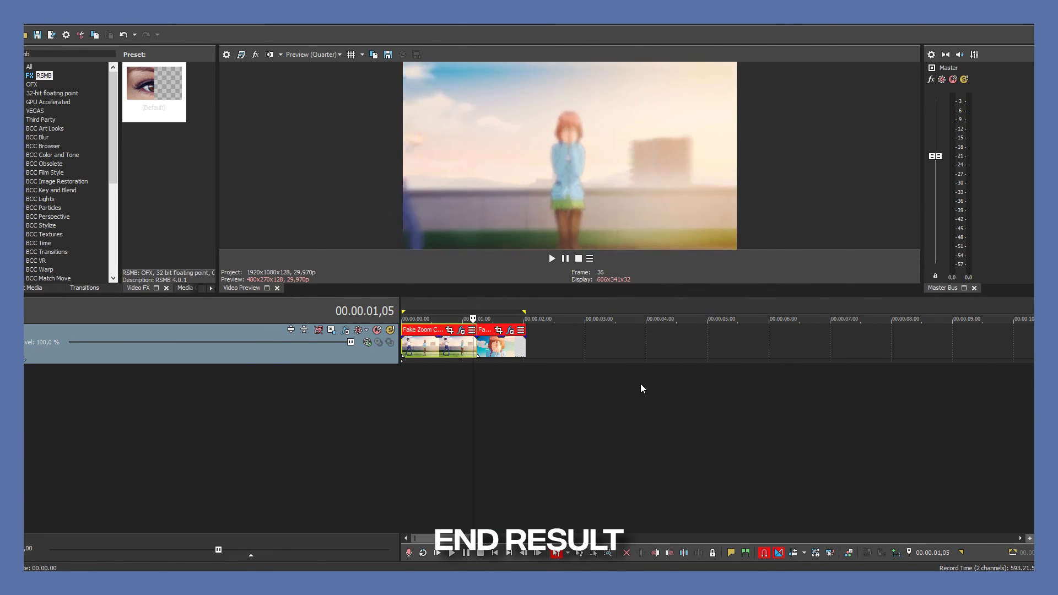
{"action": "key", "text": "space"}
{"action": "key", "text": "space"}
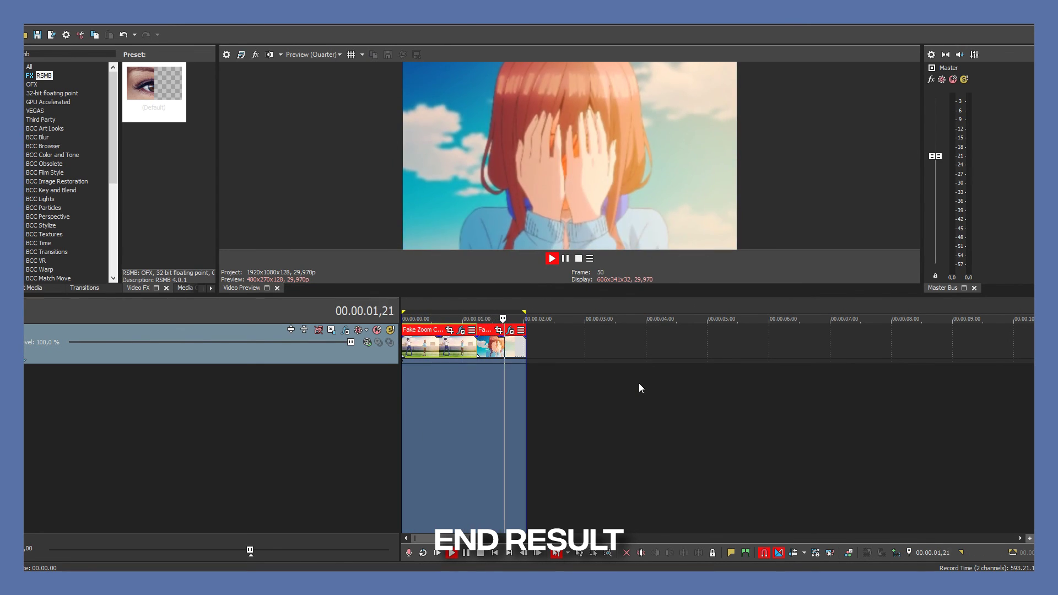
{"action": "key", "text": "space"}
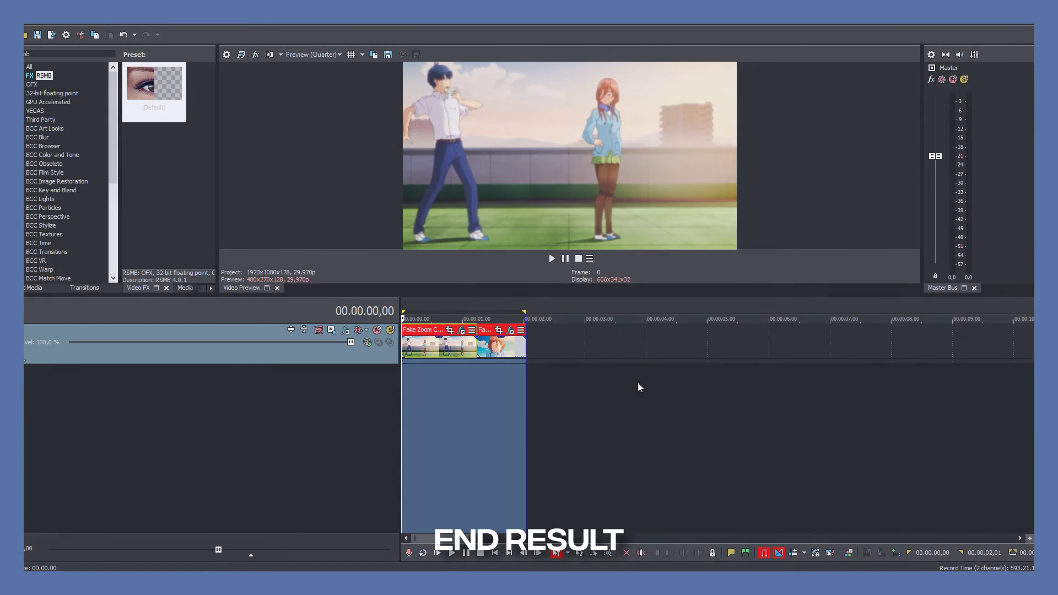